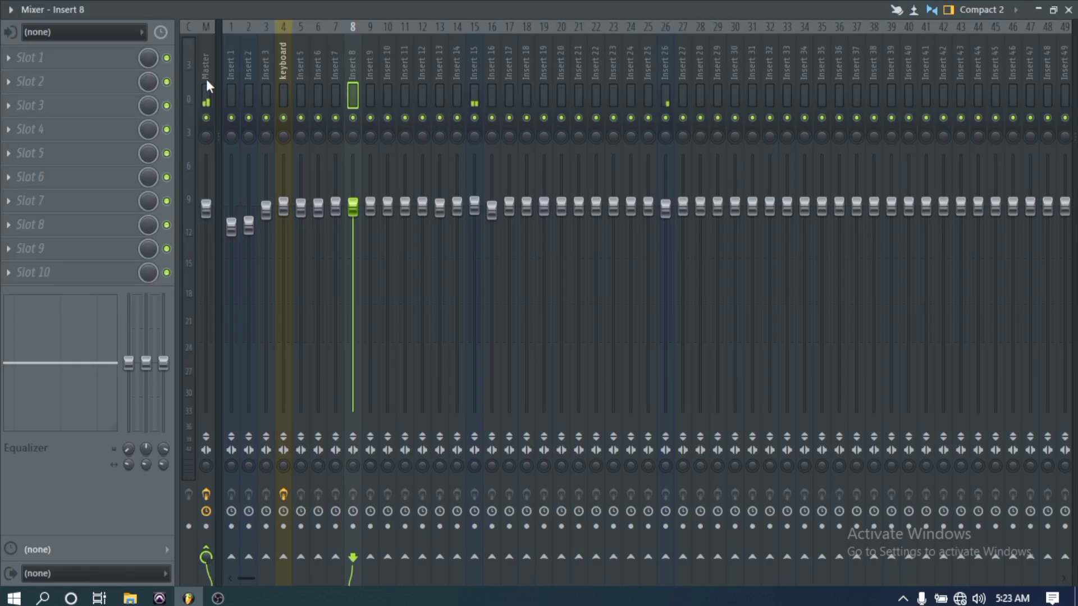
- Select the Master track and Inserts 7 to 10 in turn to look at their effect slots
left_click(207, 85)
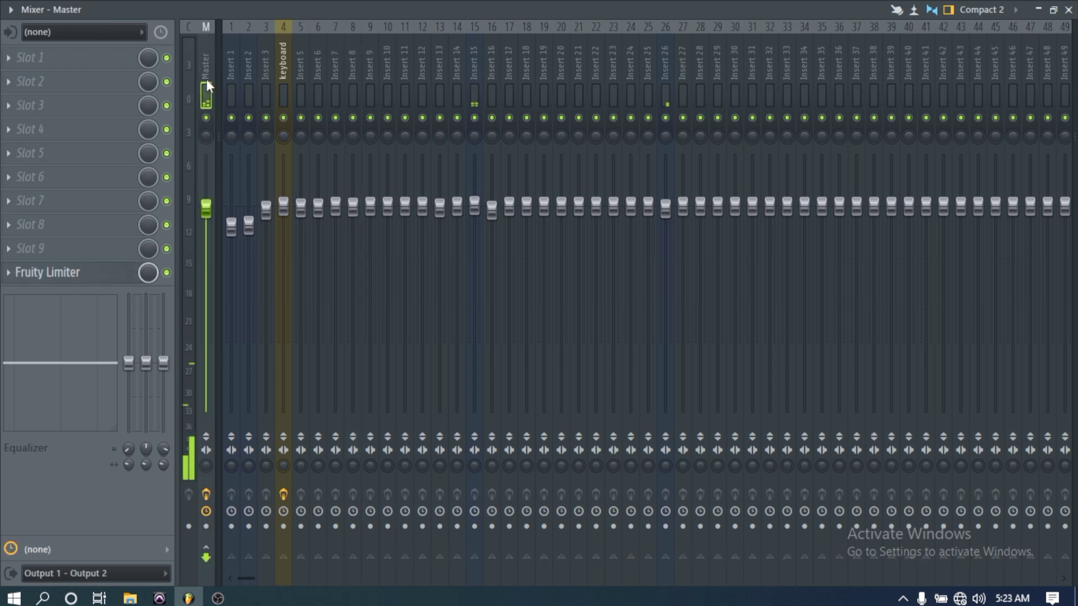
left_click(336, 91)
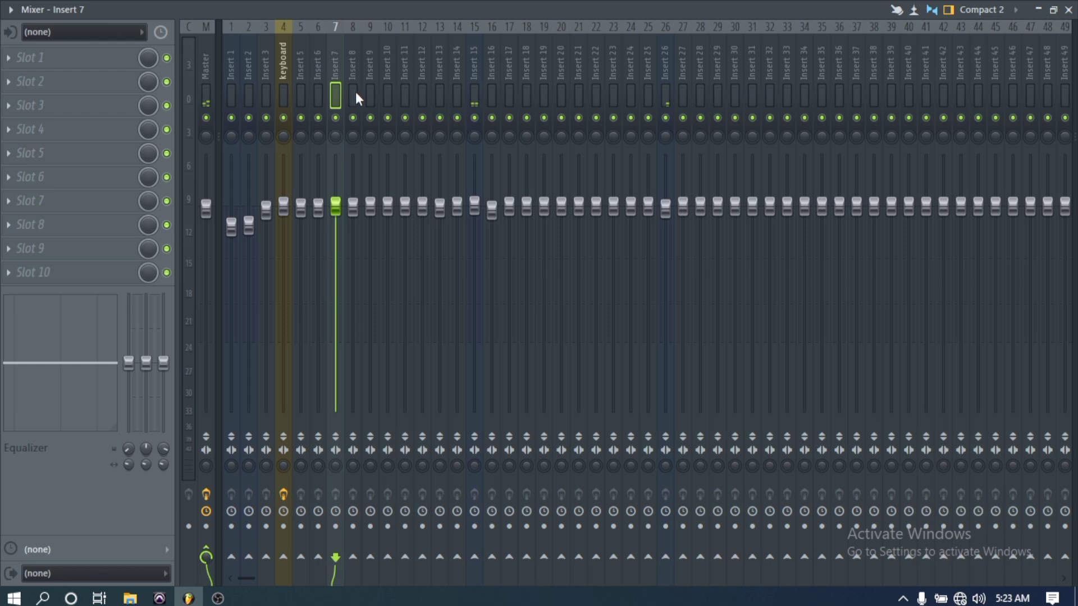
left_click(353, 94)
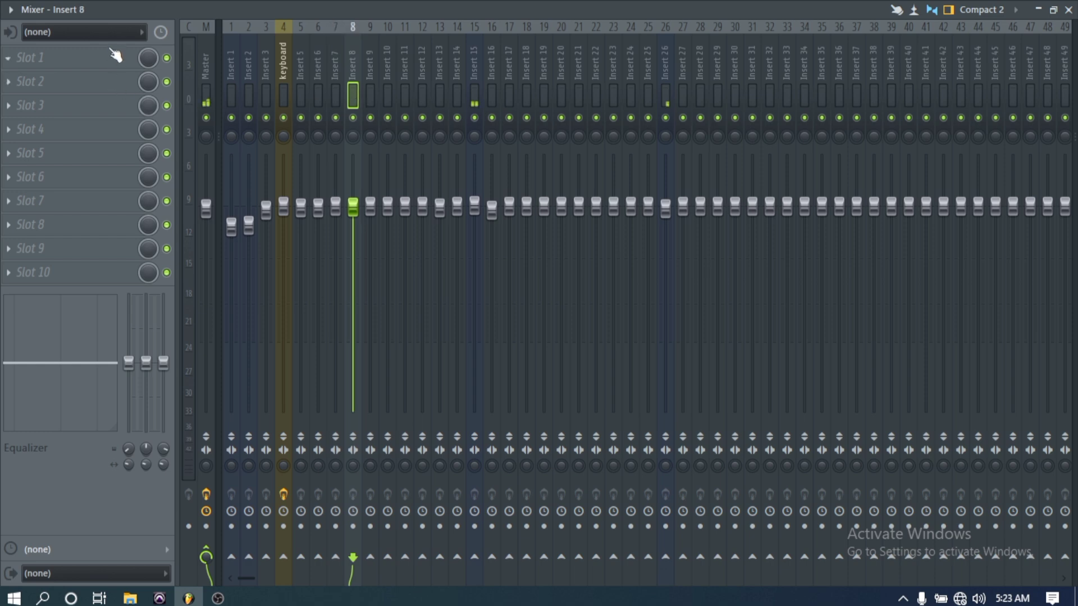
left_click(370, 98)
left_click(389, 95)
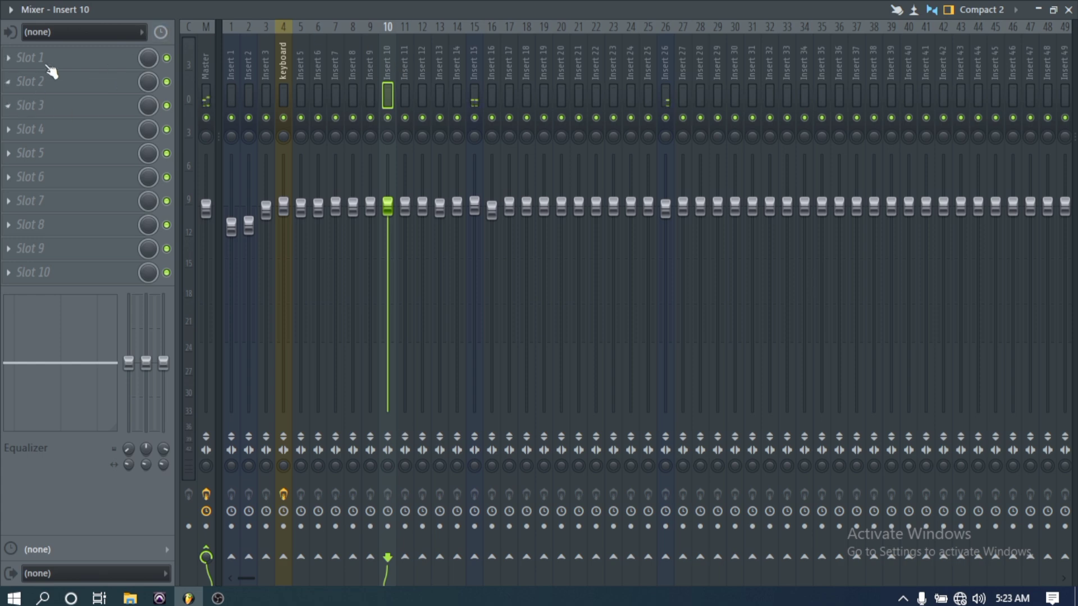
- Look through the audio input options of Insert 10, keep (none), and check its first effect slot
left_click(73, 32)
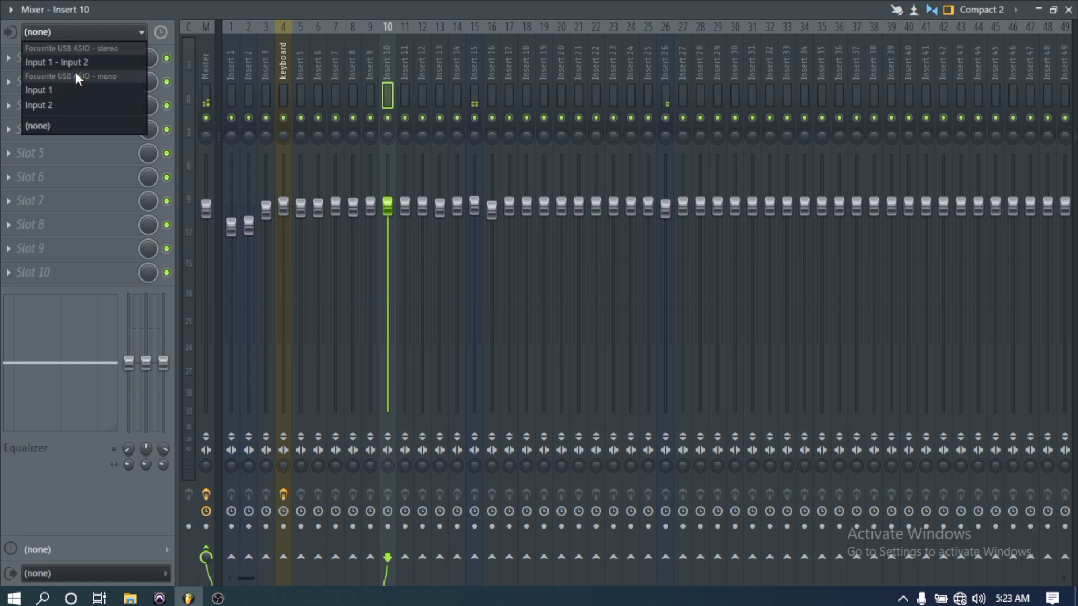
left_click(82, 123)
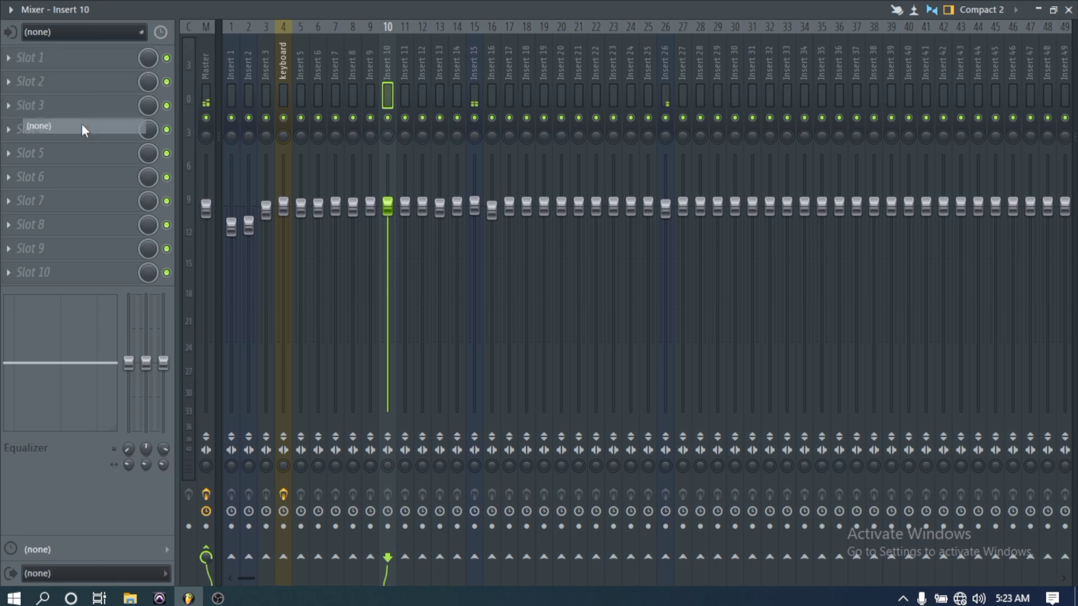
left_click(58, 63)
left_click(64, 61)
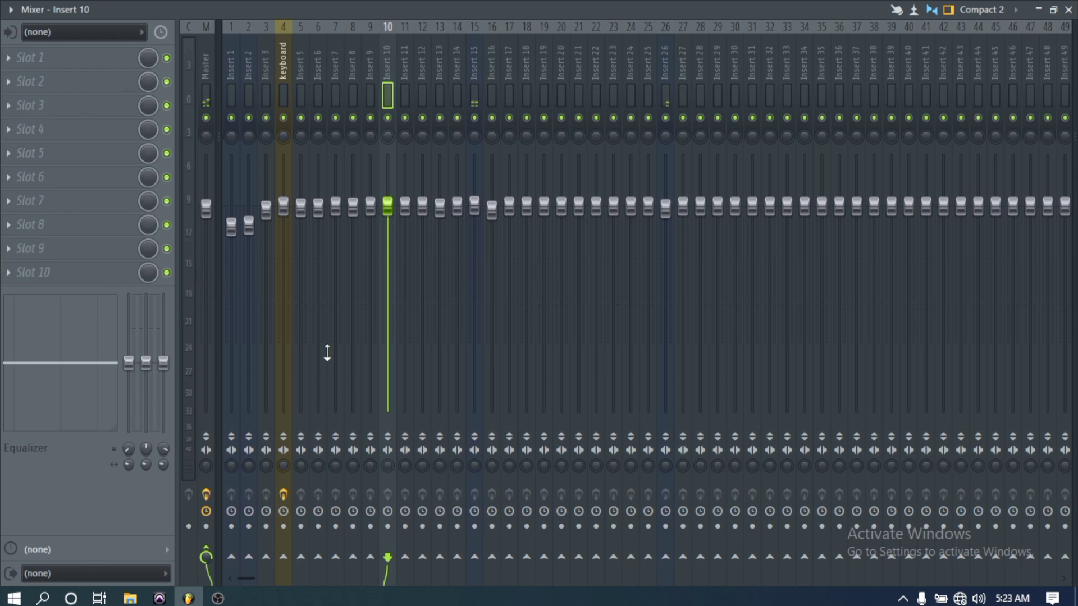
- Rename the mixer track Insert 10 as "background" and give it a blue colour
right_click(386, 73)
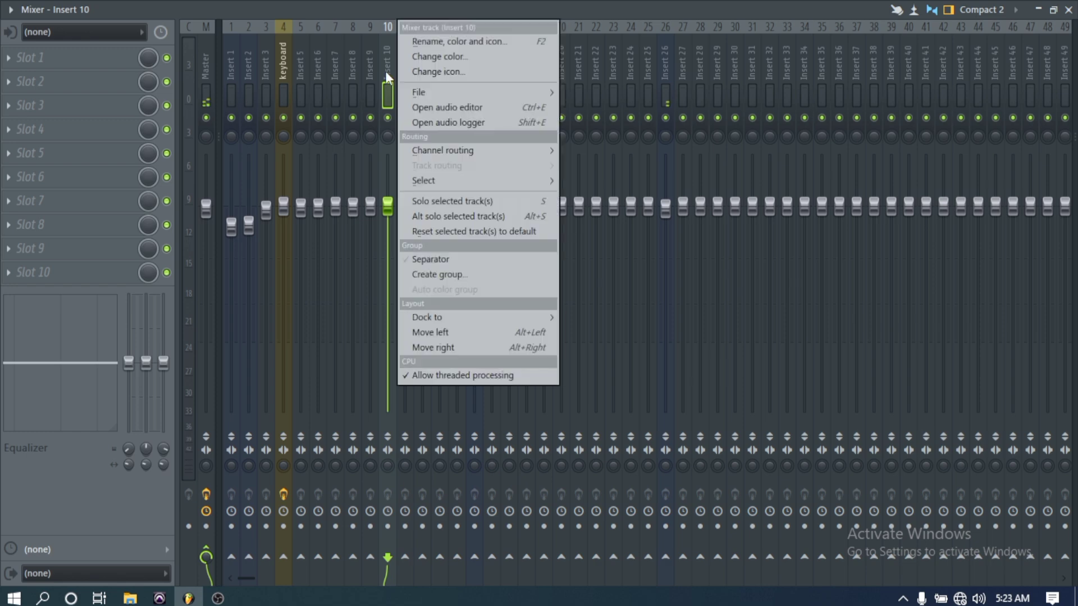
left_click(414, 48)
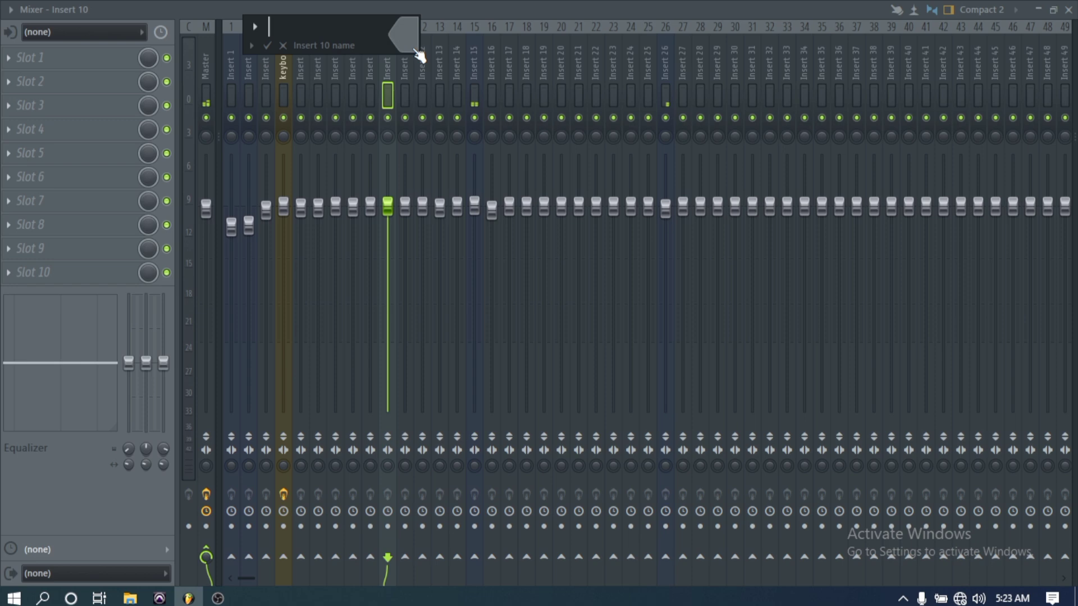
type("oca")
key("BackSpace")
key("BackSpace")
key("BackSpace")
key("BackSpace")
type("b")
type("g")
key("BackSpace")
type("ackground")
left_click(410, 48)
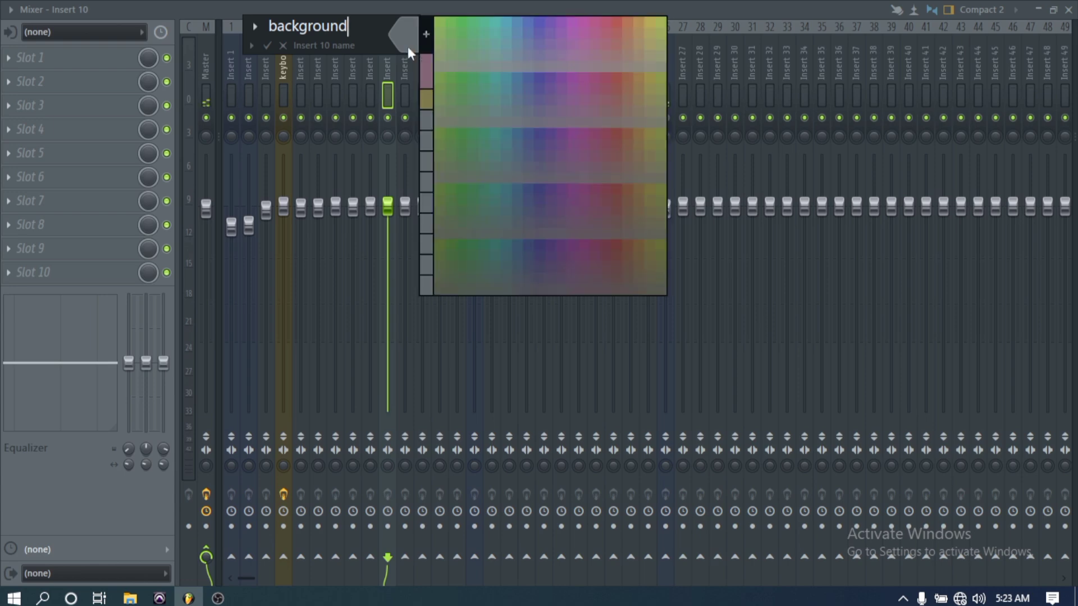
left_click(527, 26)
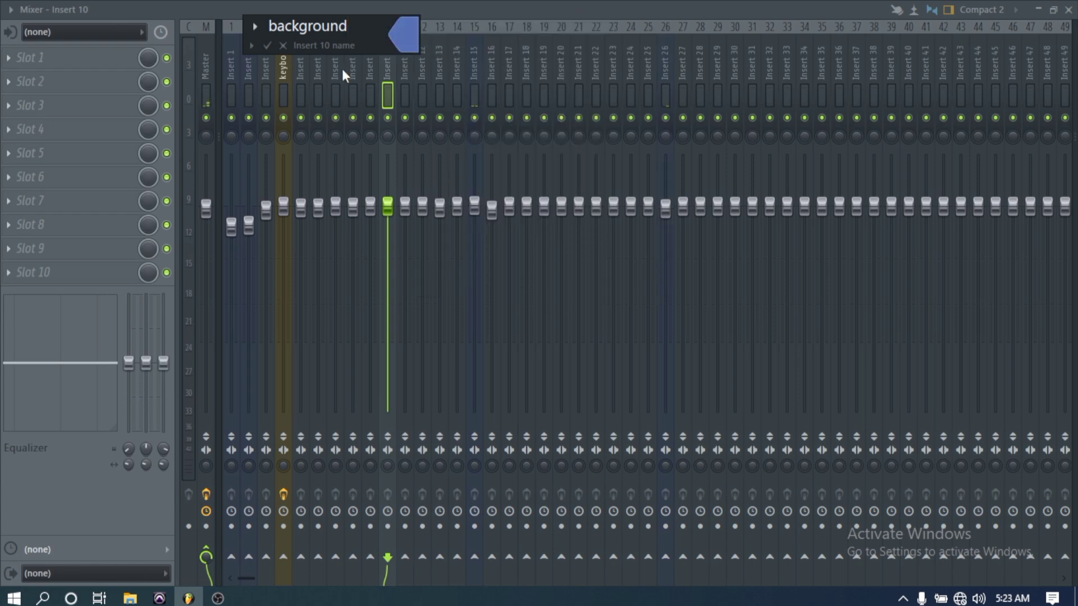
left_click(269, 45)
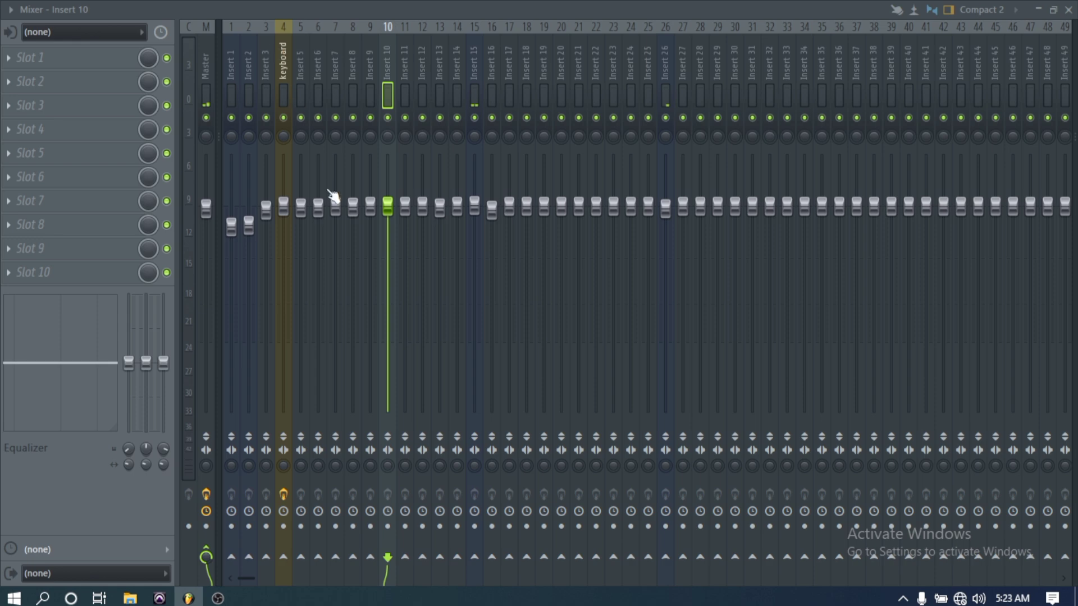
- Lower the volume faders of Inserts 6 and 7 to about -1.2 and -0.9, and shift Insert 9's panning slightly
left_click_drag(318, 213, 352, 212)
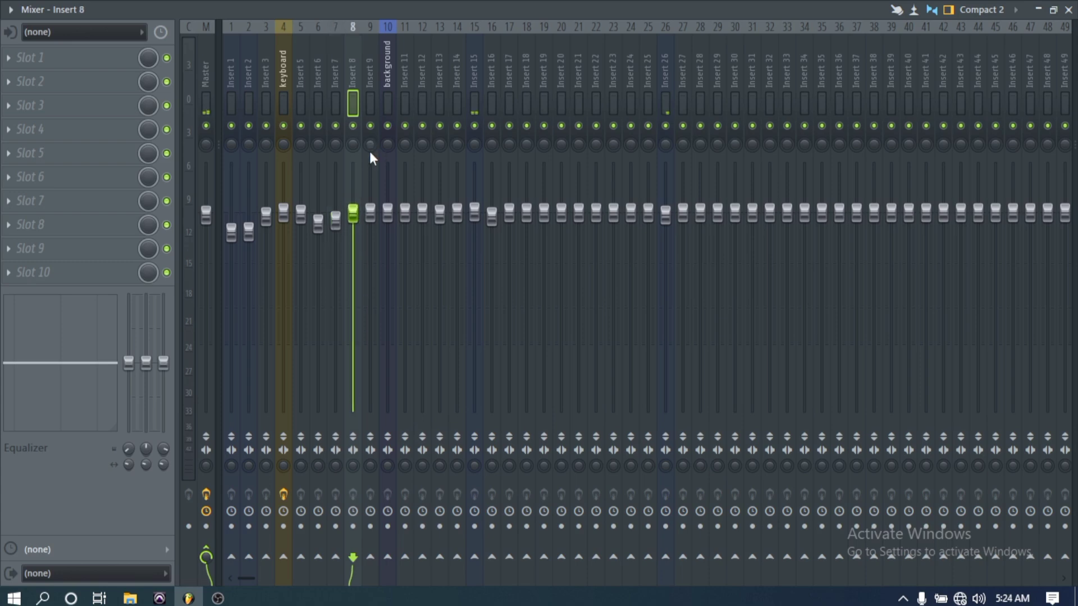
left_click(370, 211)
left_click_drag(370, 145, 370, 140)
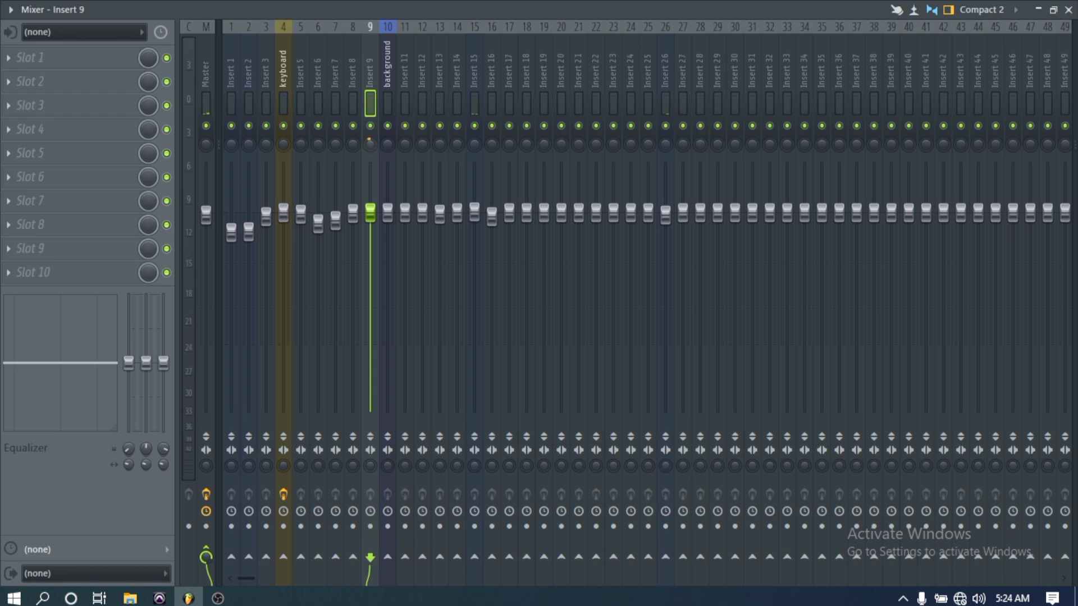
left_click(370, 126)
left_click(370, 126)
- Load Fruity Parametric EQ into the first effect slot of the background track
left_click(388, 103)
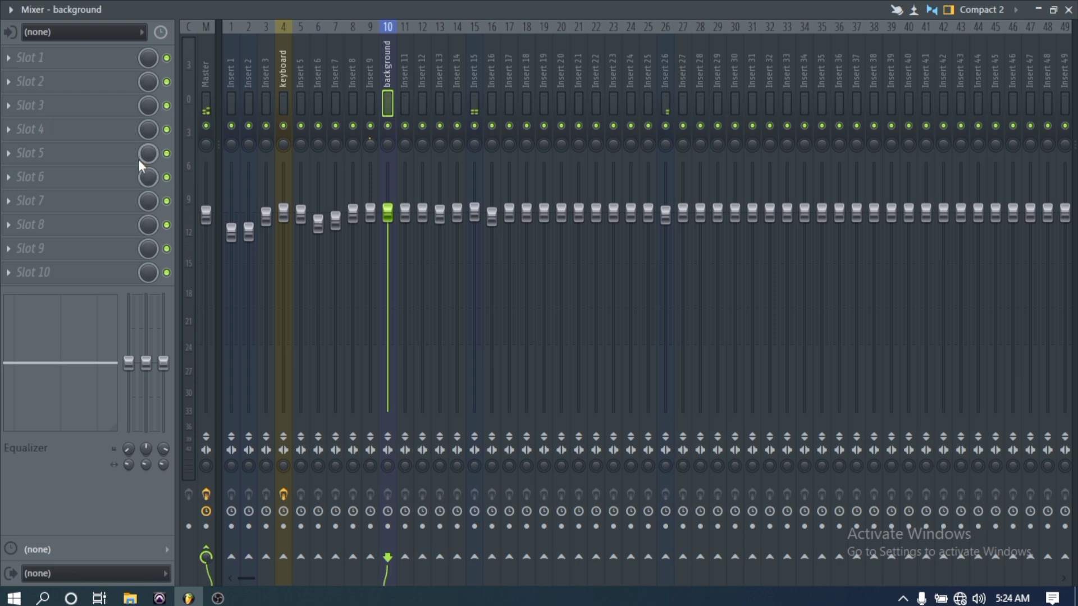
left_click(98, 59)
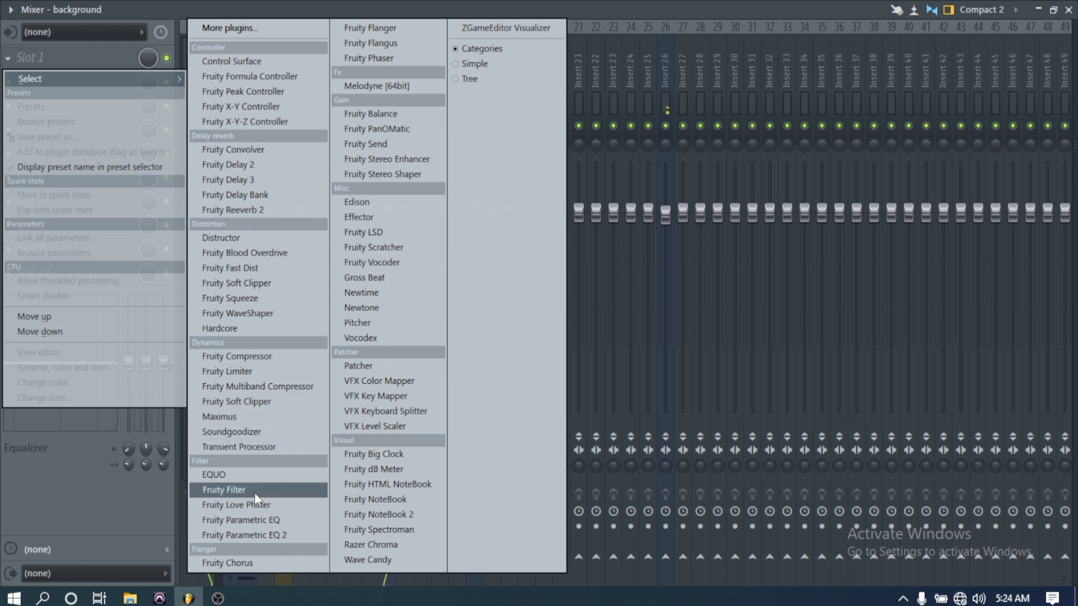
left_click(260, 521)
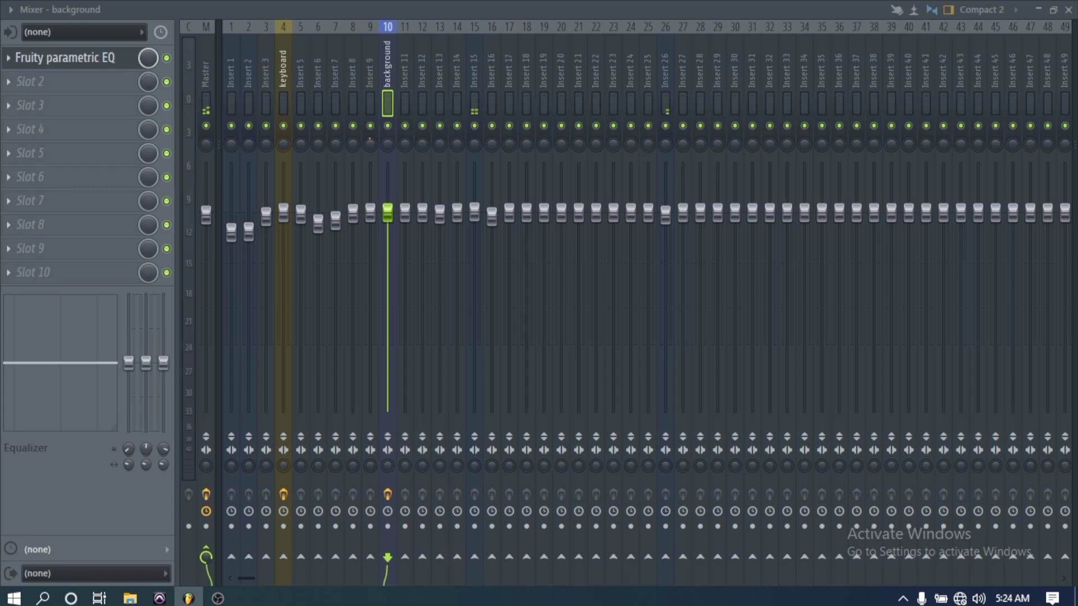
- Shrink the mixer window, close the extra Fruity Parametric EQ window, and move the remaining one slightly higher
left_click(1053, 10)
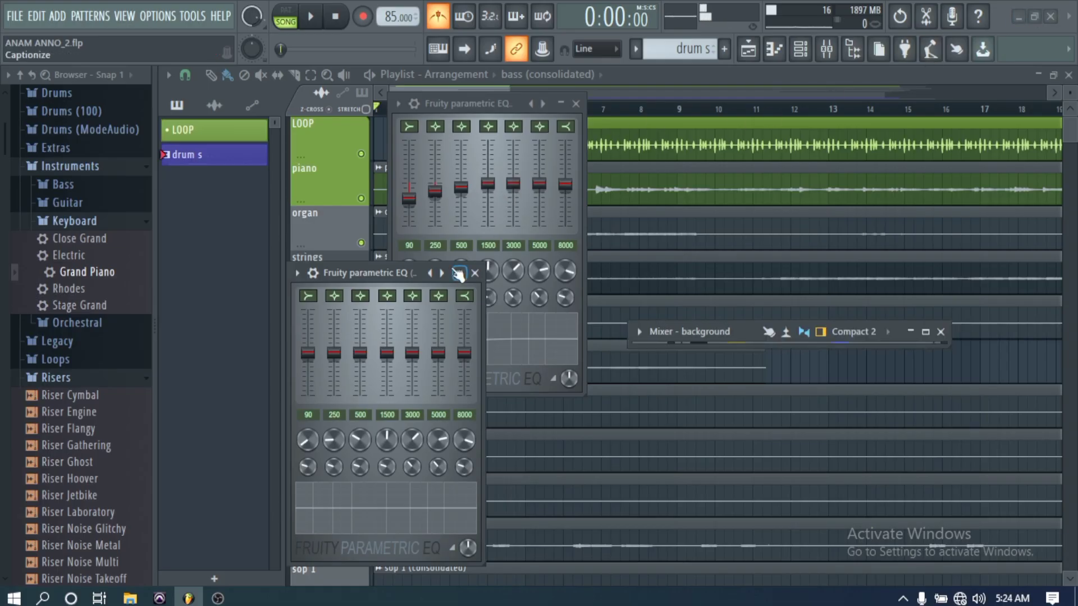
left_click(576, 104)
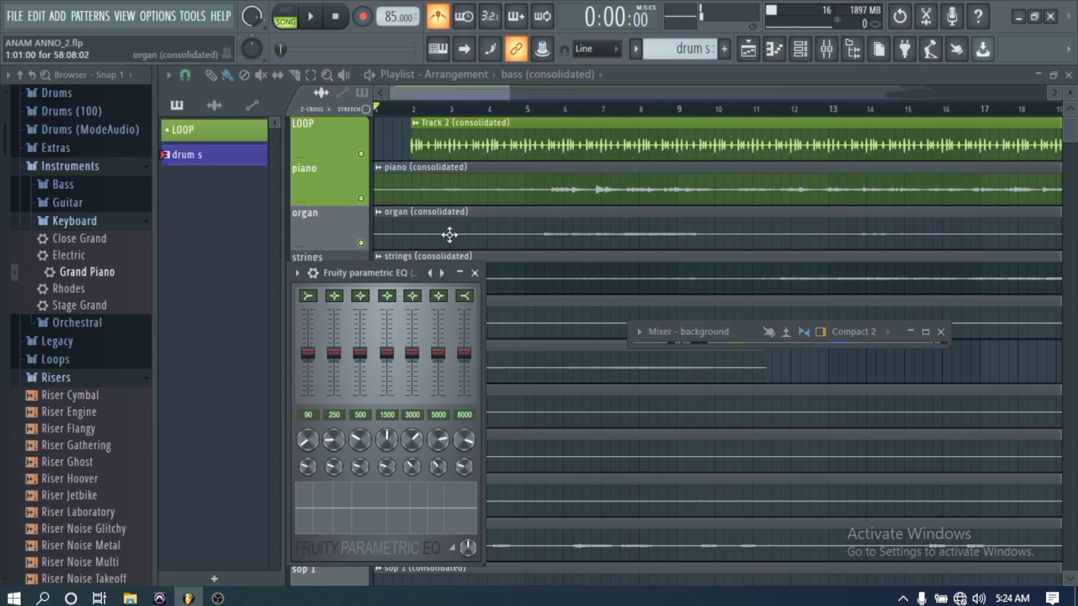
left_click_drag(409, 278, 406, 236)
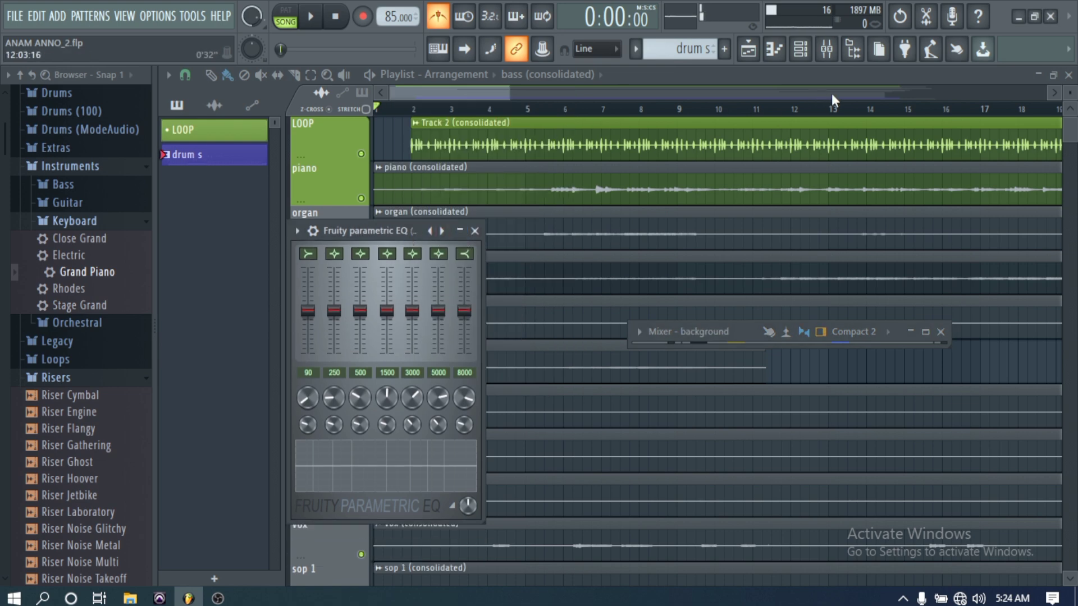
- Maximize the mixer and preview its Compact, Compact 2 and Compact alt layouts
left_click(926, 332)
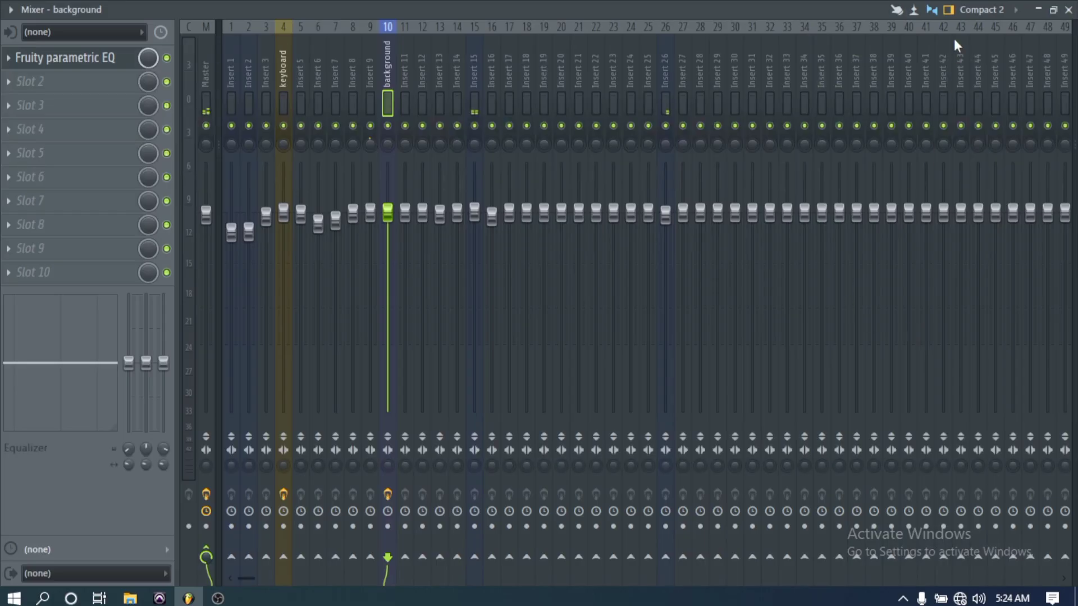
left_click(950, 16)
left_click(950, 16)
left_click(981, 9)
left_click(979, 26)
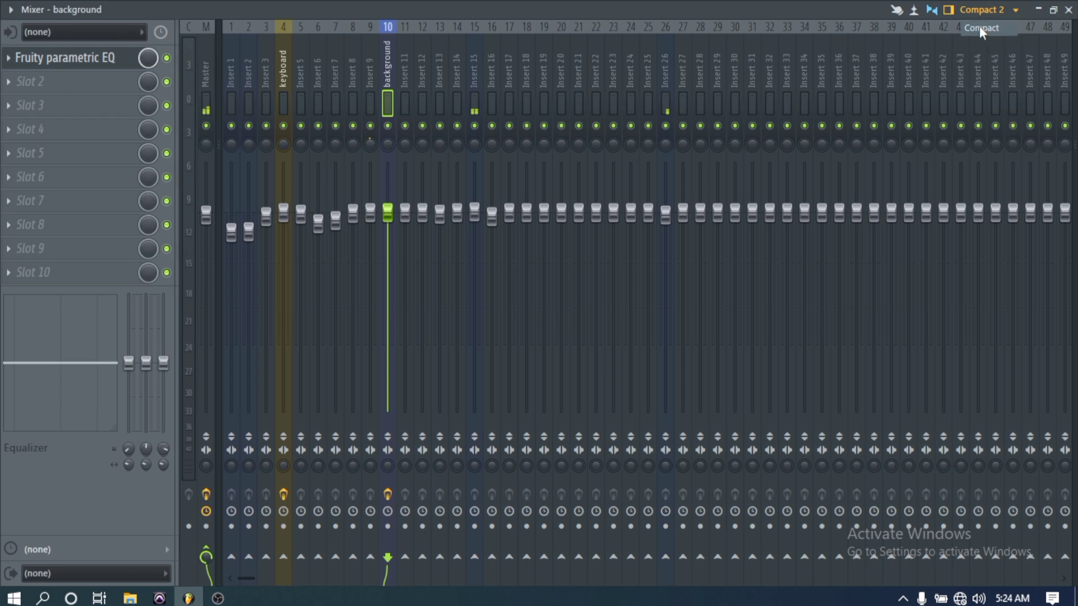
left_click(979, 10)
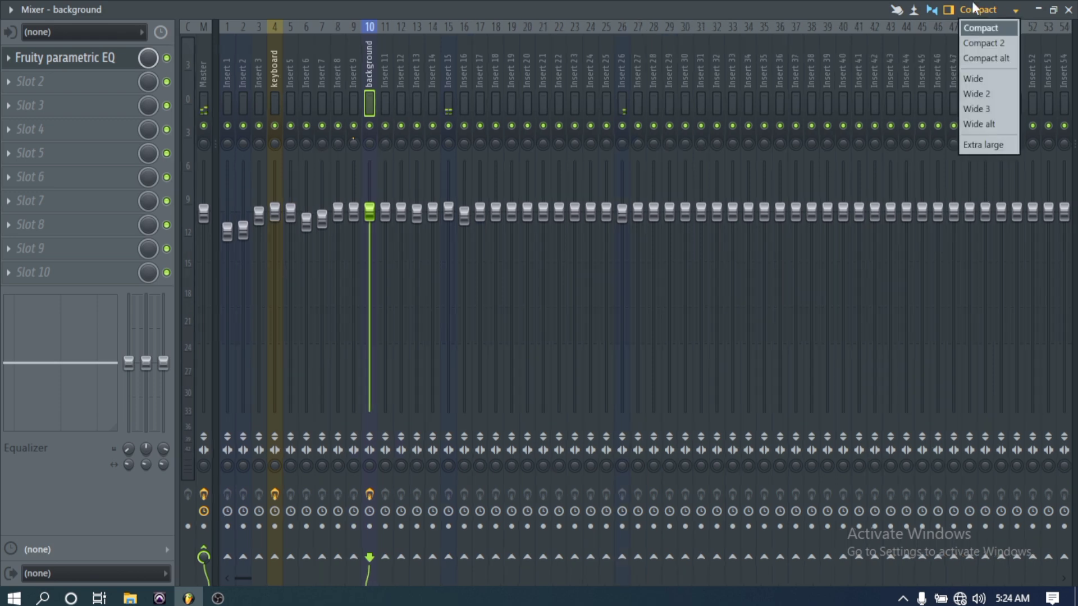
left_click(981, 43)
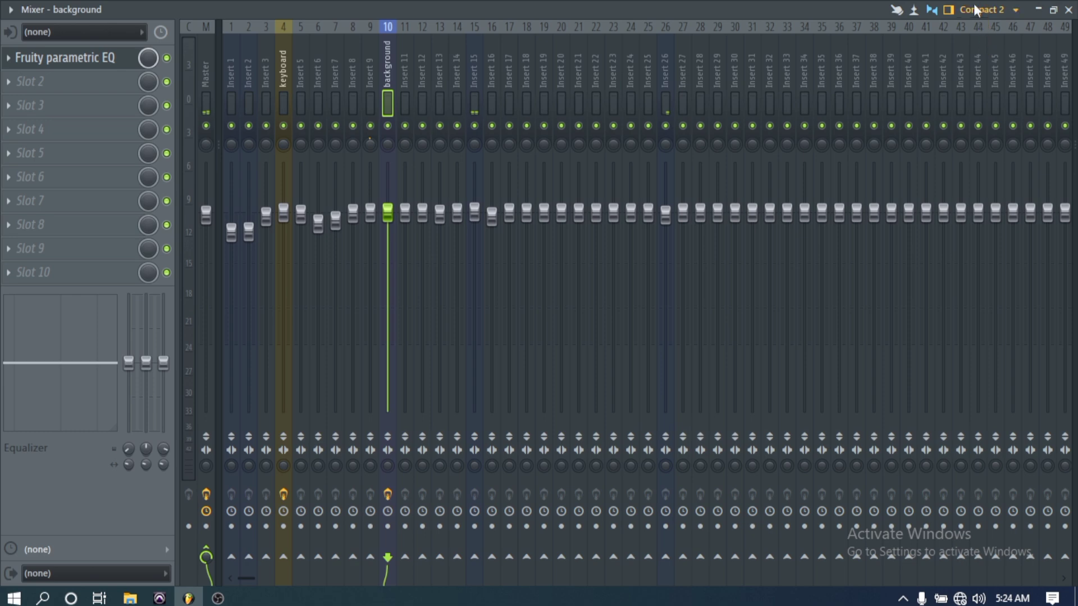
left_click(980, 10)
left_click(982, 56)
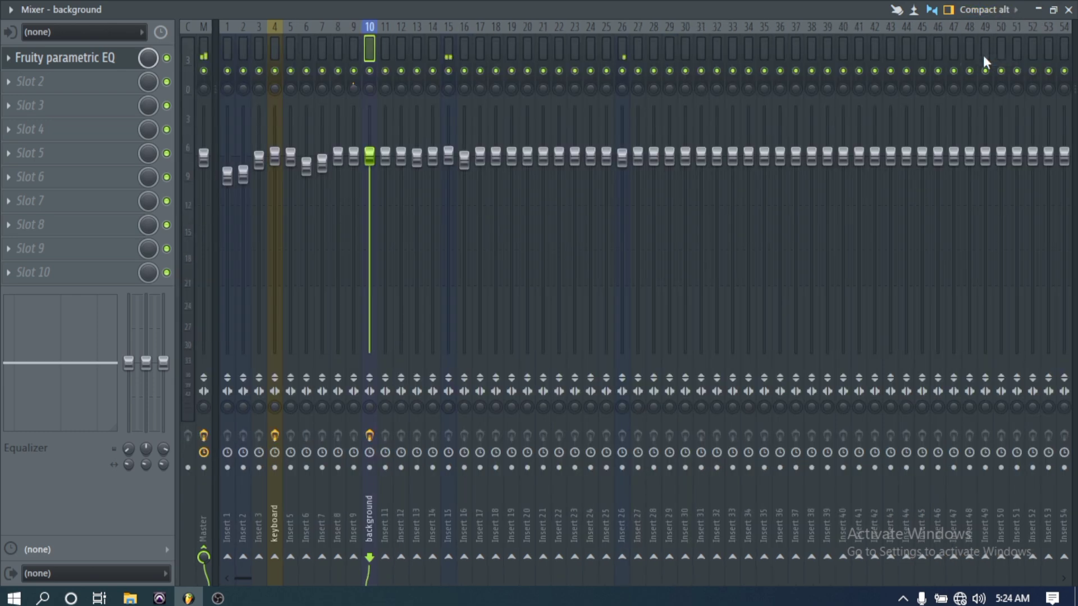
- Preview the mixer's Wide, Wide 2, Wide 3, Wide alt and Extra large layouts one after another
left_click(981, 10)
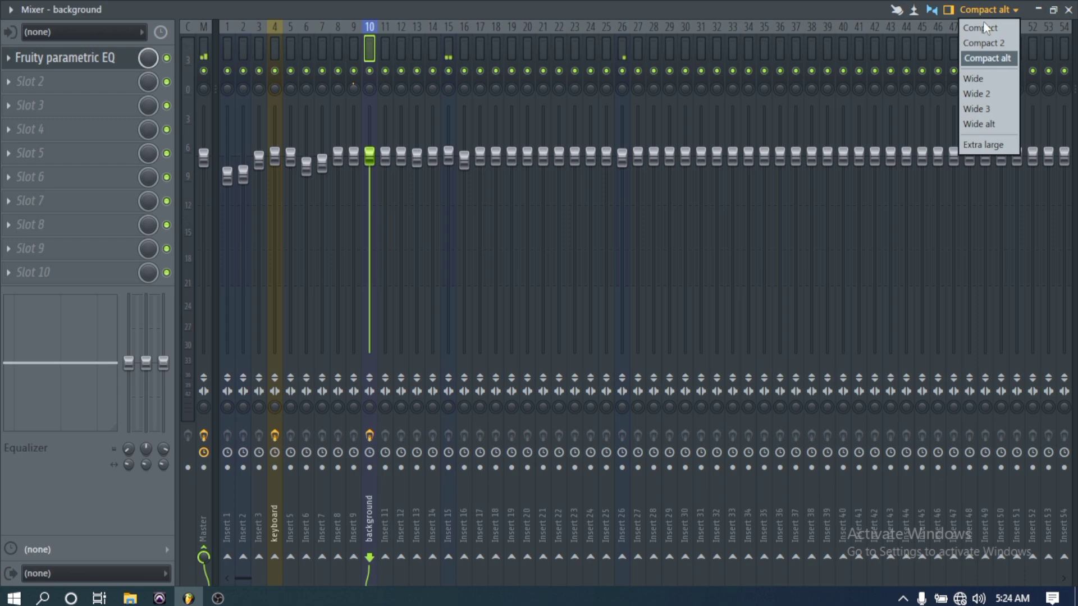
left_click(985, 78)
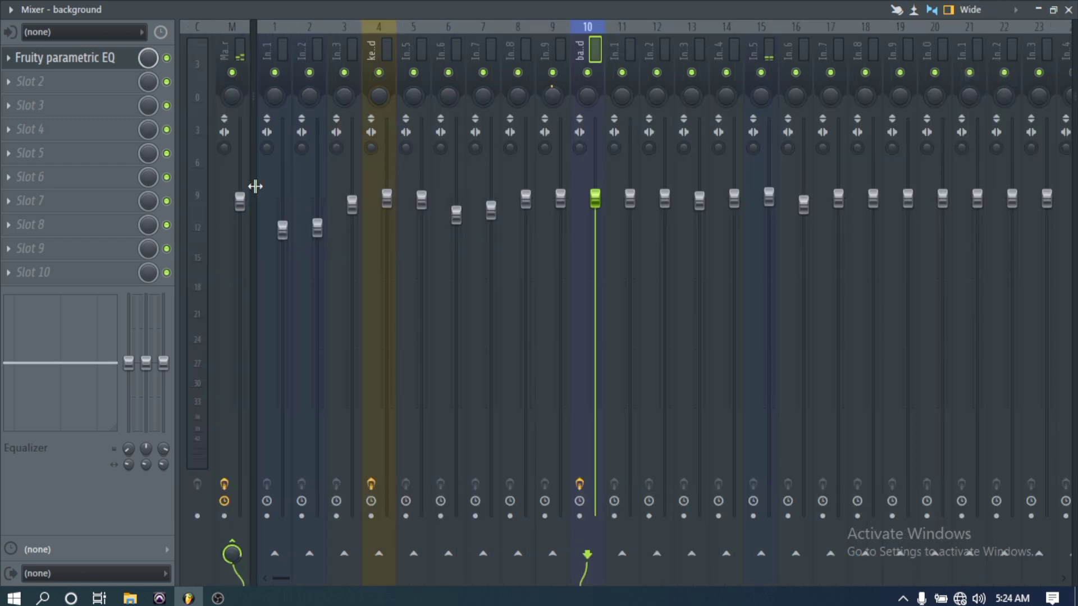
left_click(970, 10)
left_click(981, 94)
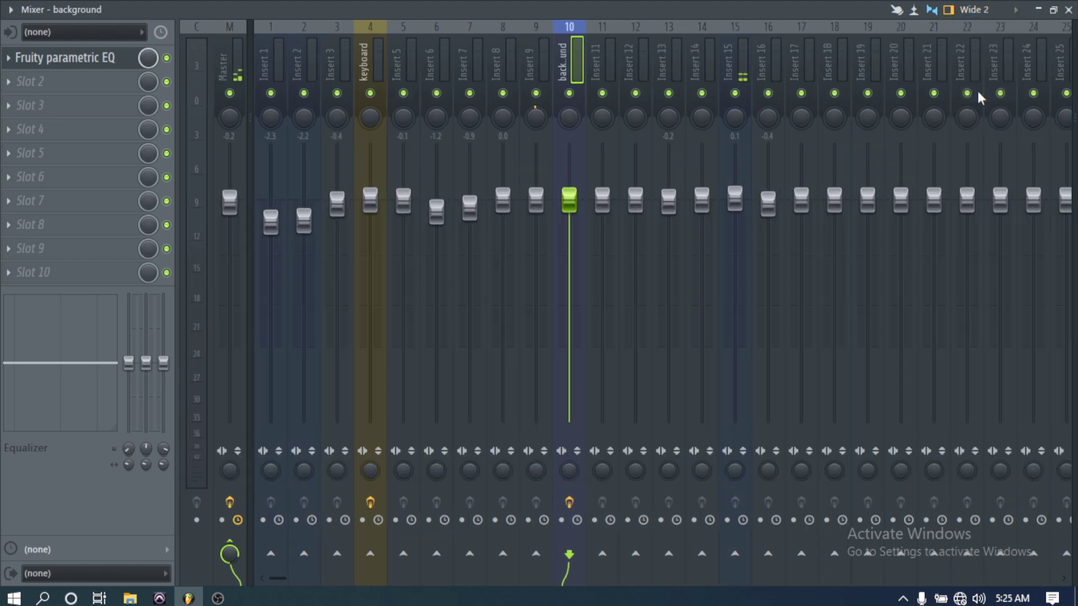
left_click(976, 17)
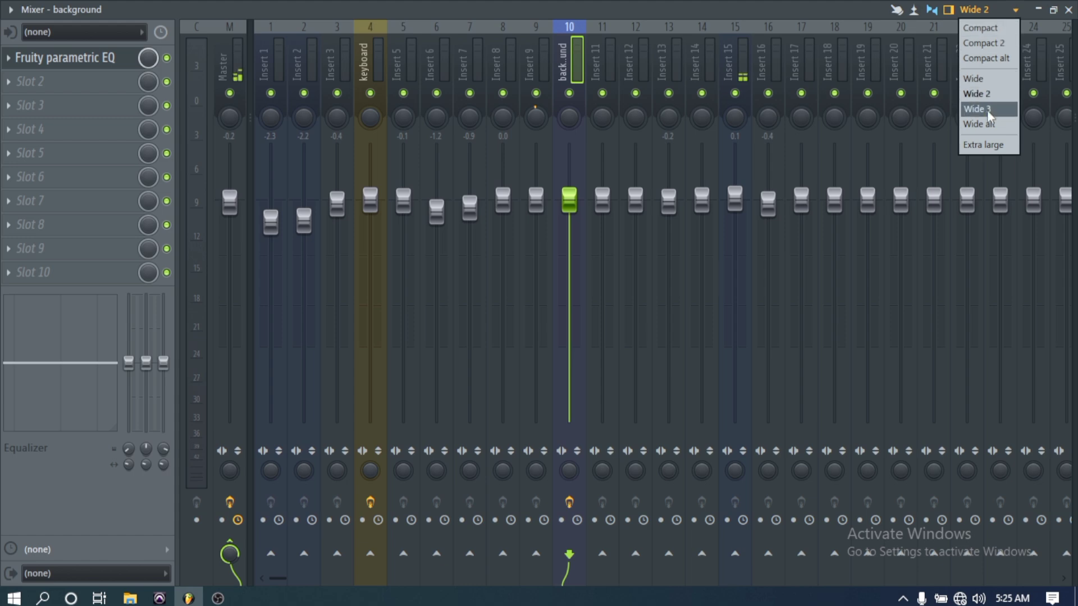
left_click(968, 110)
left_click(980, 12)
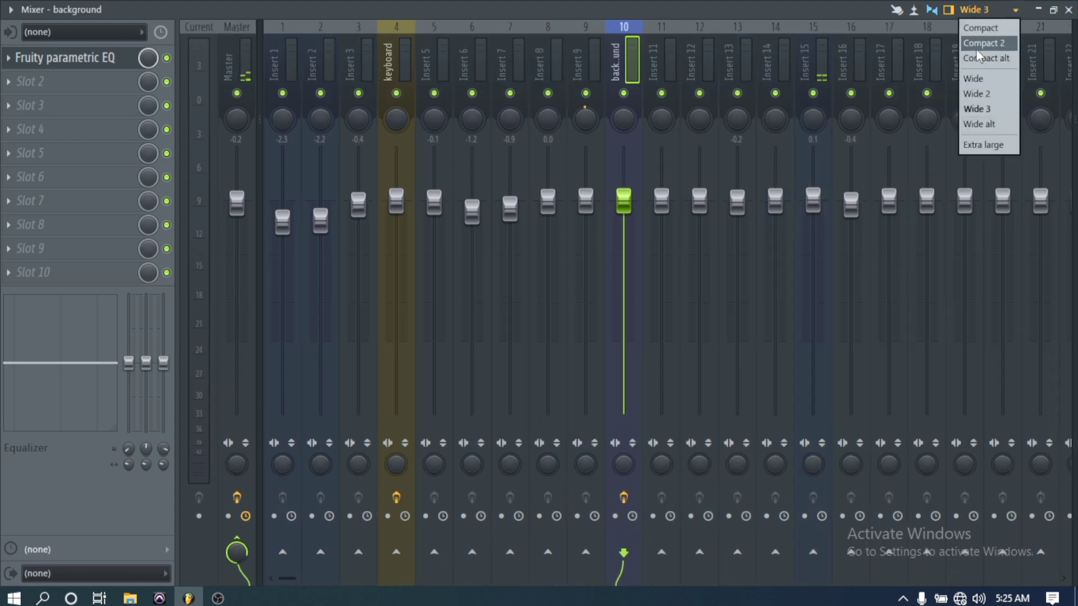
left_click(991, 126)
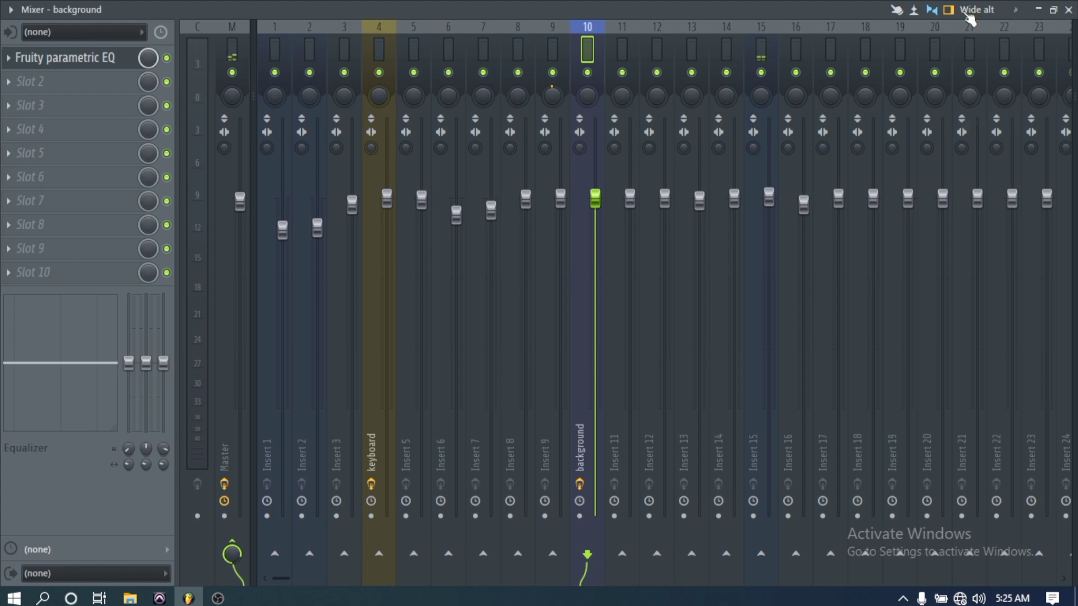
left_click(969, 10)
left_click(982, 145)
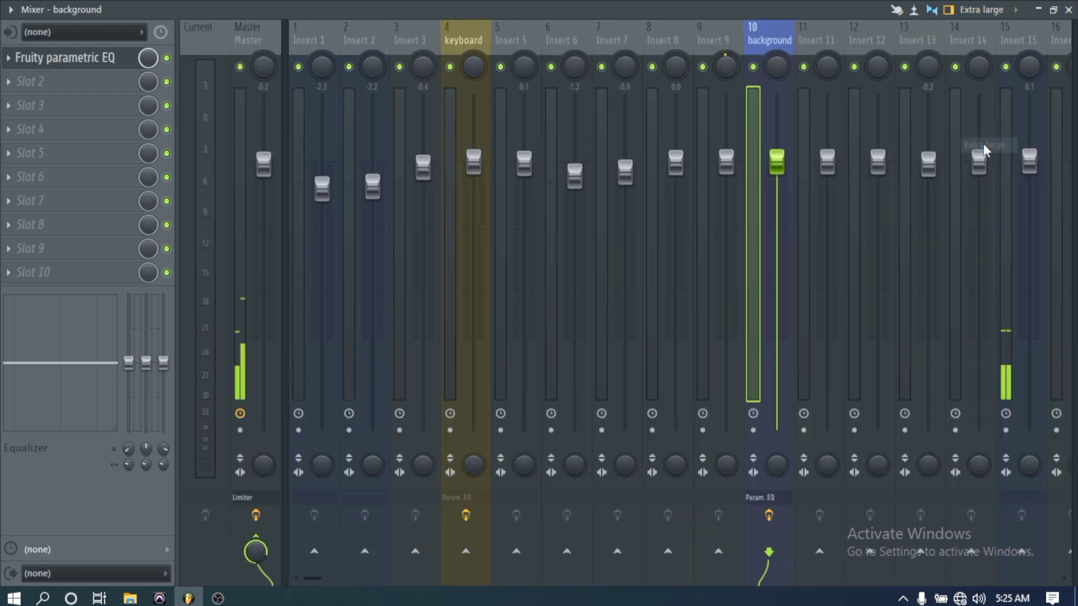
- Set the mixer layout to Compact and close the mixer window
left_click(980, 9)
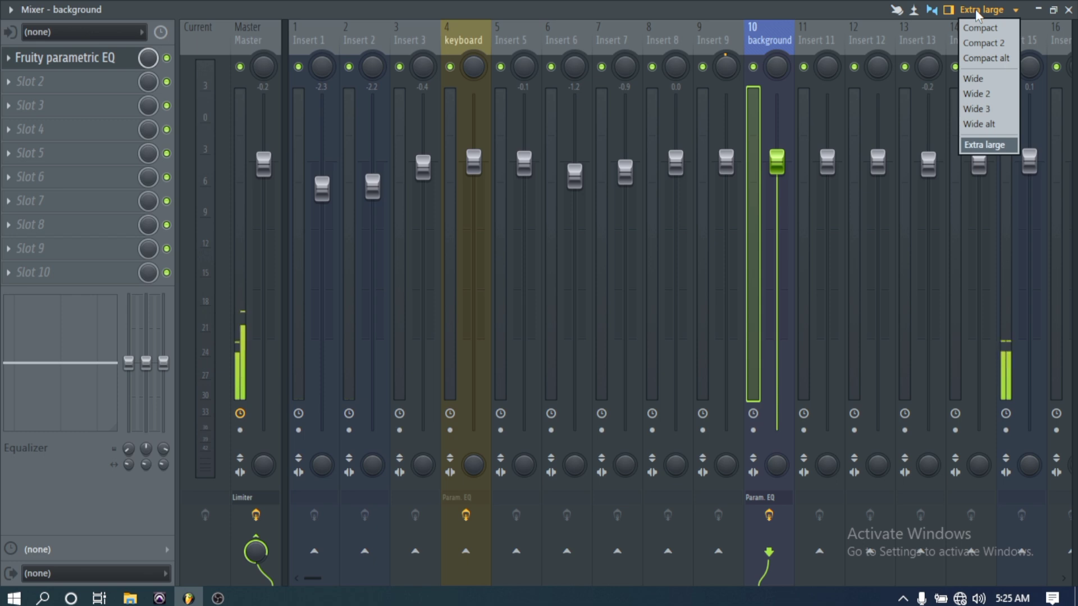
left_click(977, 27)
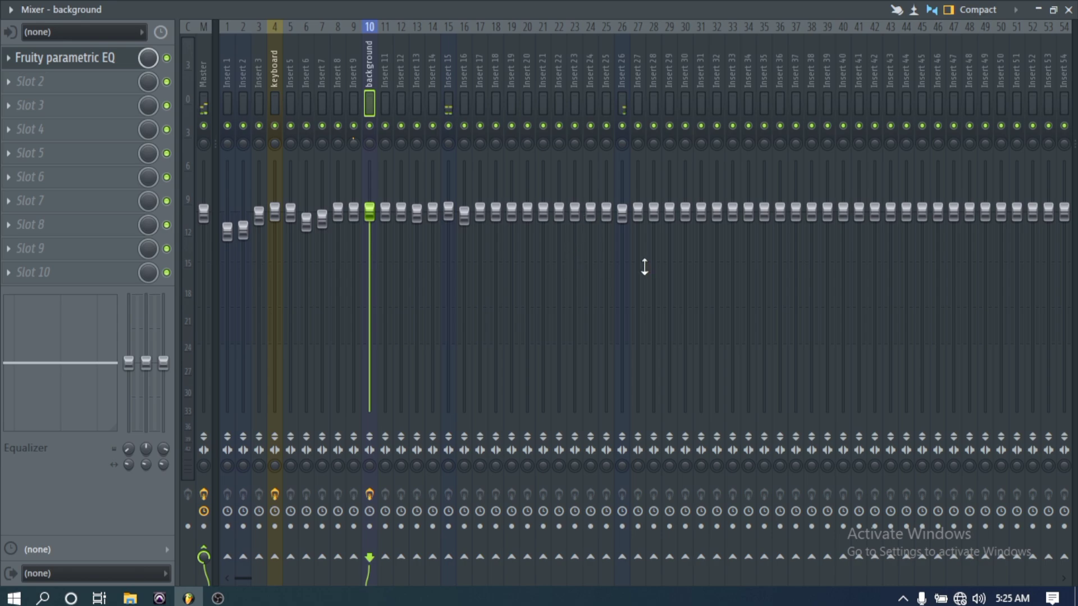
left_click(1068, 9)
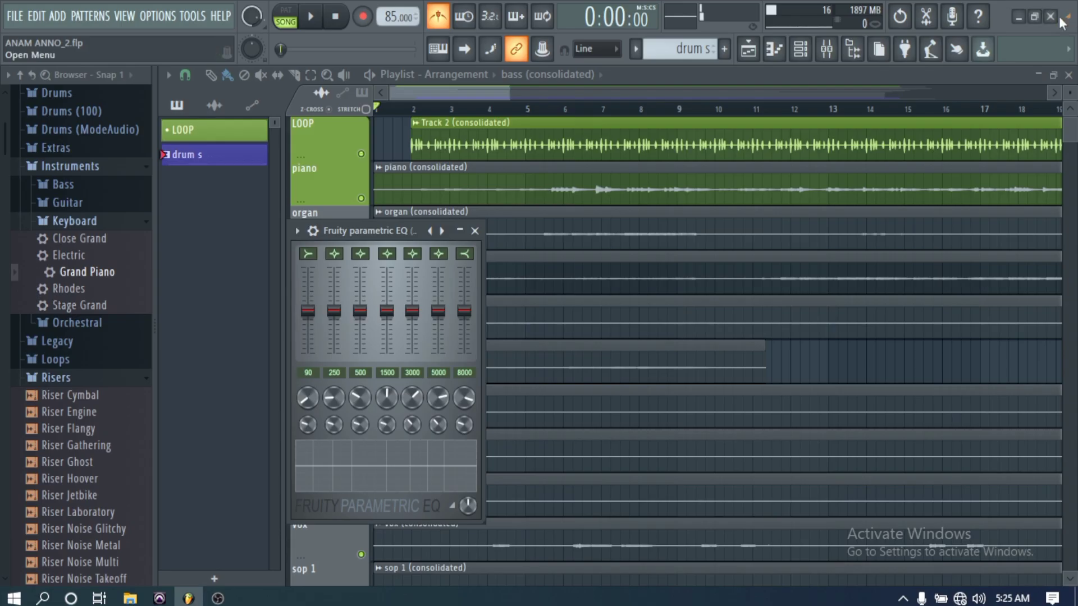
- Close the Fruity Parametric EQ window, show the channel rack, and reposition it over the upper part of the playlist
left_click(475, 230)
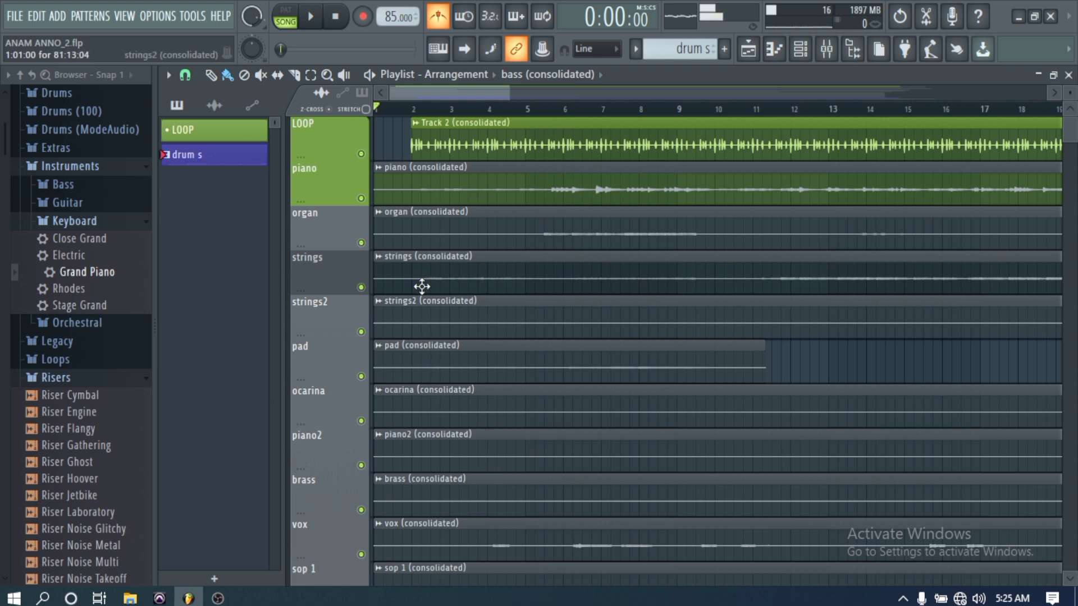
left_click(793, 56)
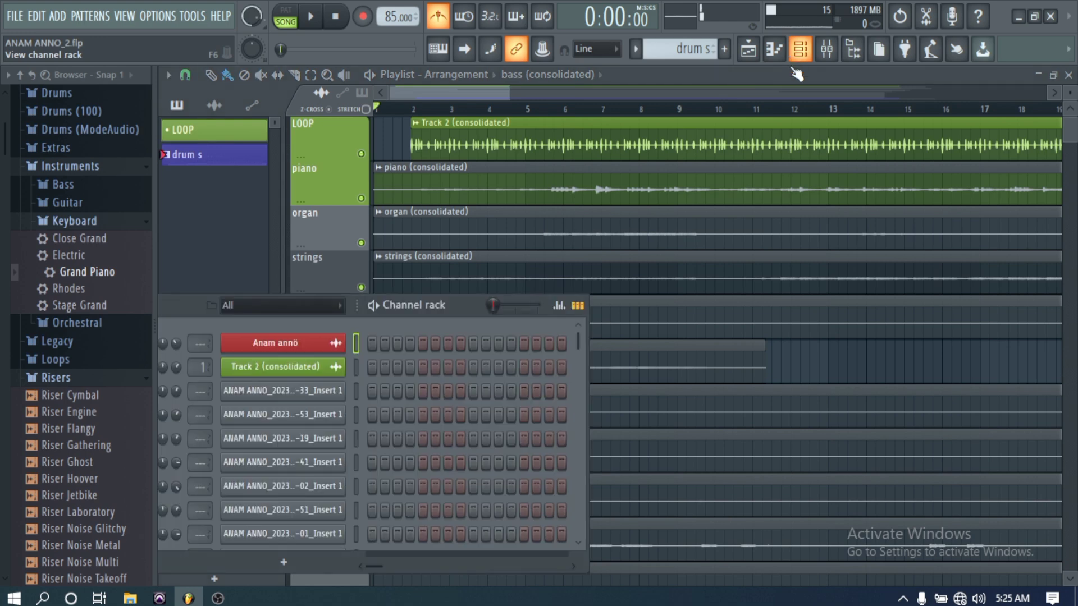
left_click_drag(409, 303, 775, 184)
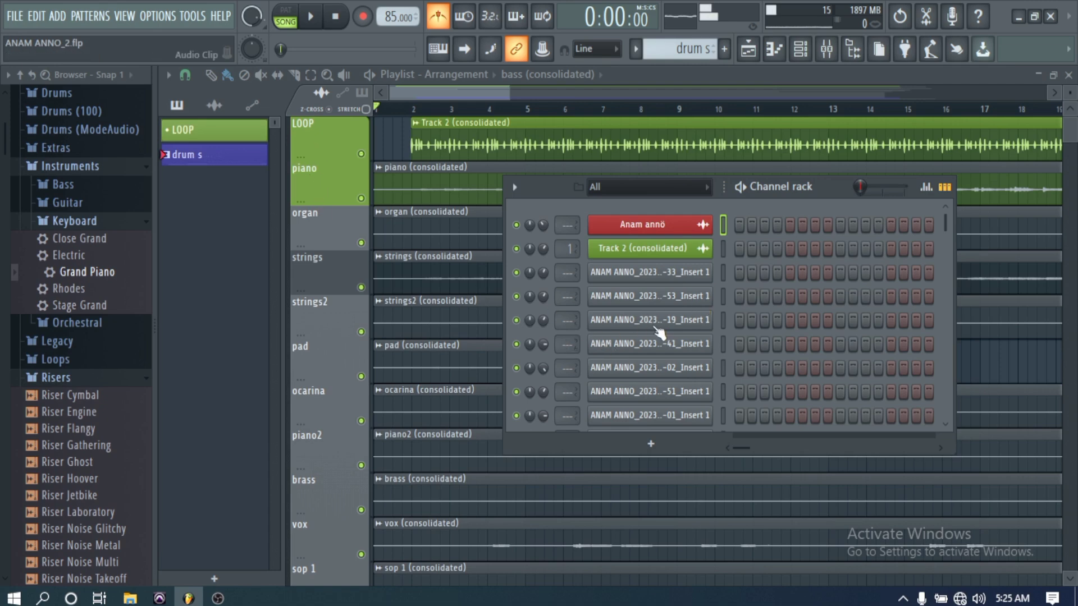
- Select all the consolidated audio channels in the channel rack, from piano down to bass
scroll(586, 336, "down", 10)
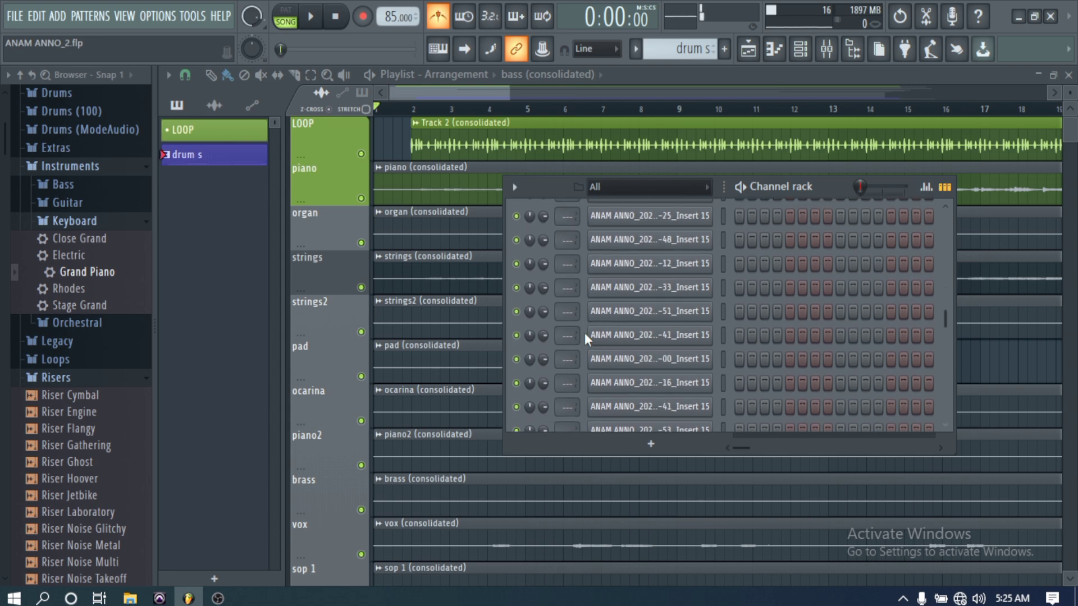
scroll(584, 332, "down", 10)
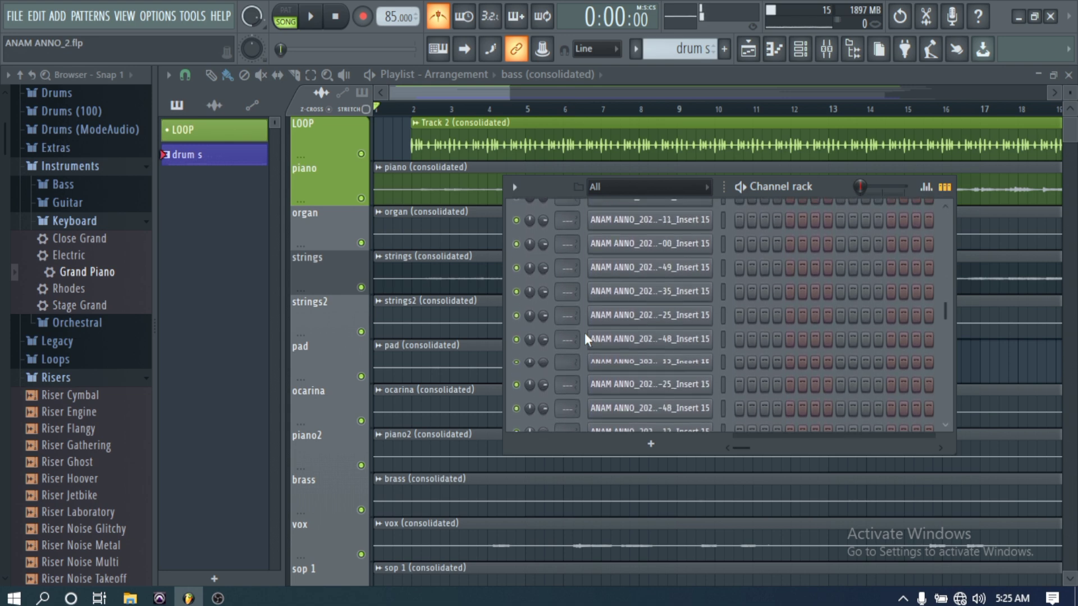
scroll(584, 332, "down", 10)
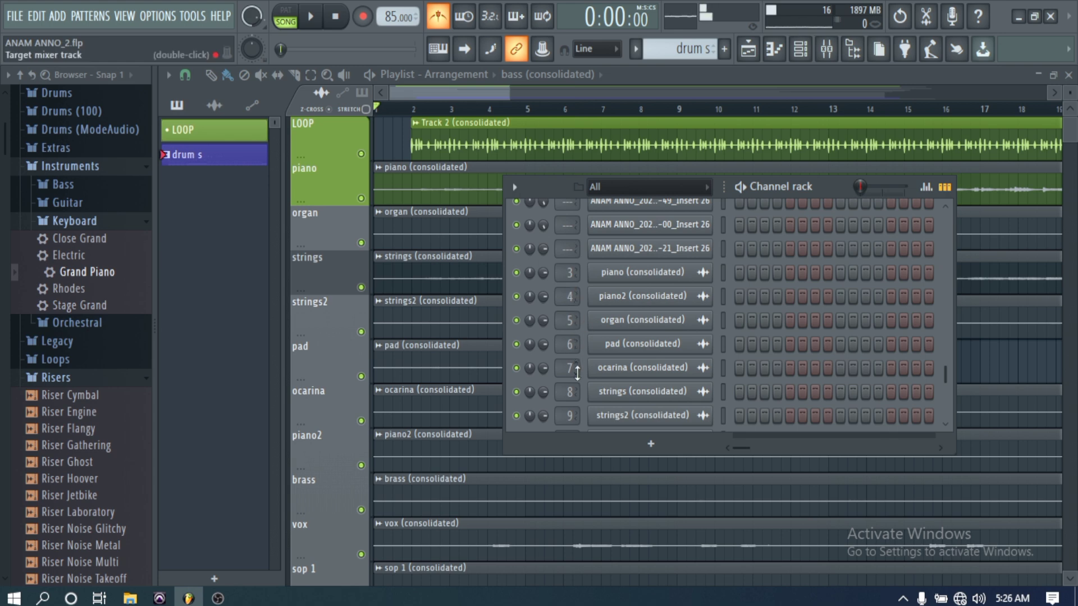
scroll(574, 392, "down", 1)
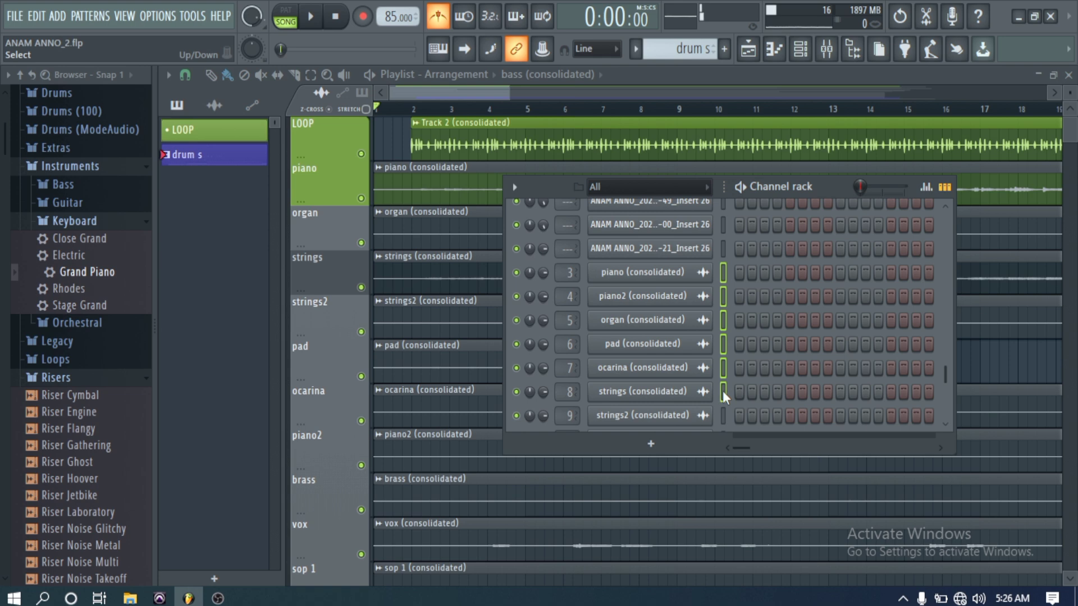
scroll(722, 391, "down", 3)
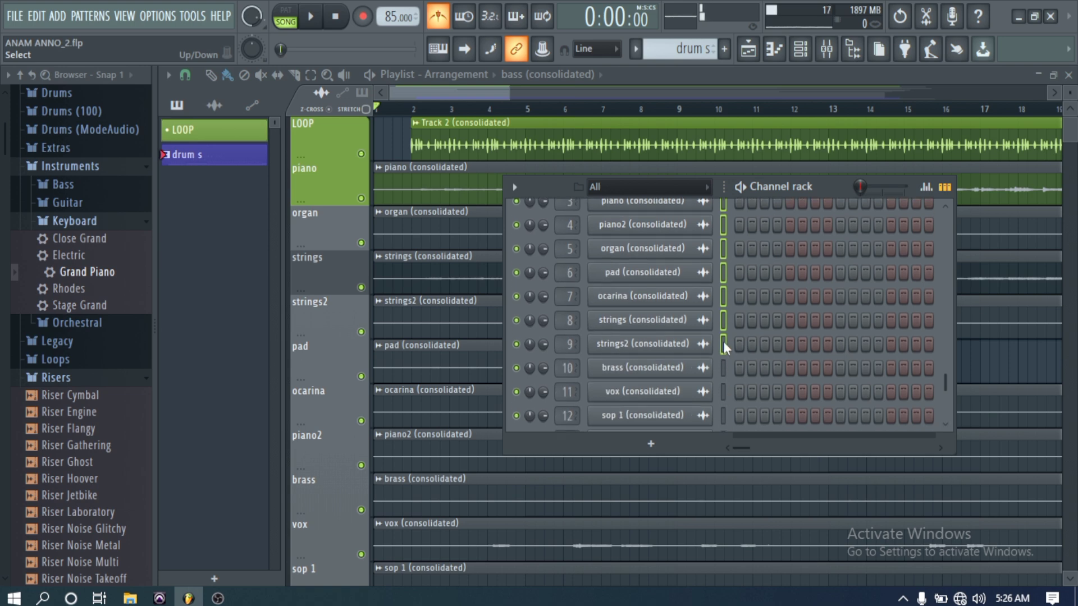
scroll(724, 389, "down", 6)
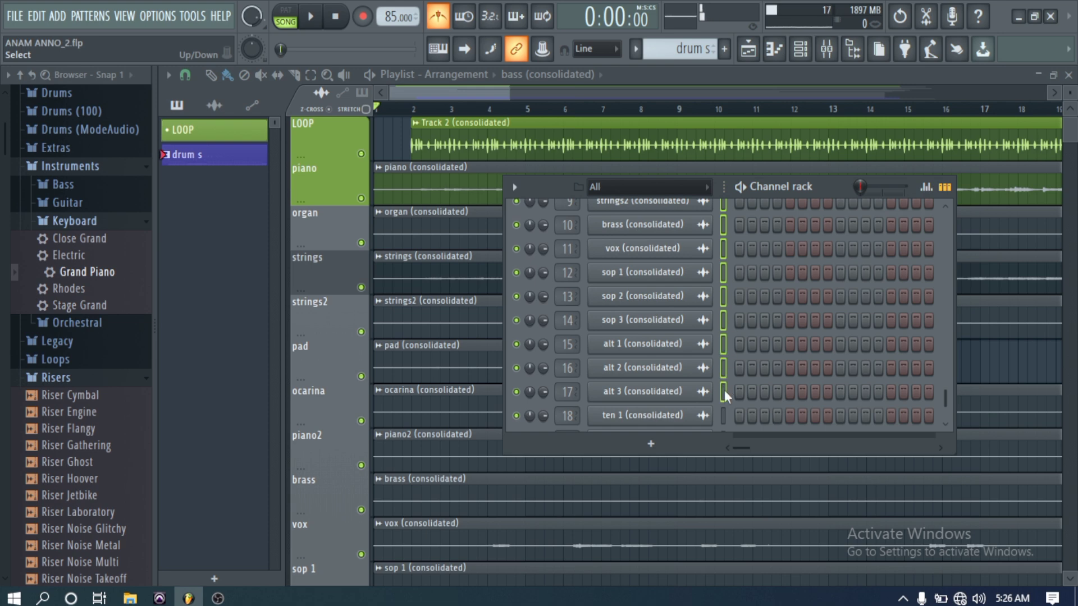
scroll(722, 415, "down", 2)
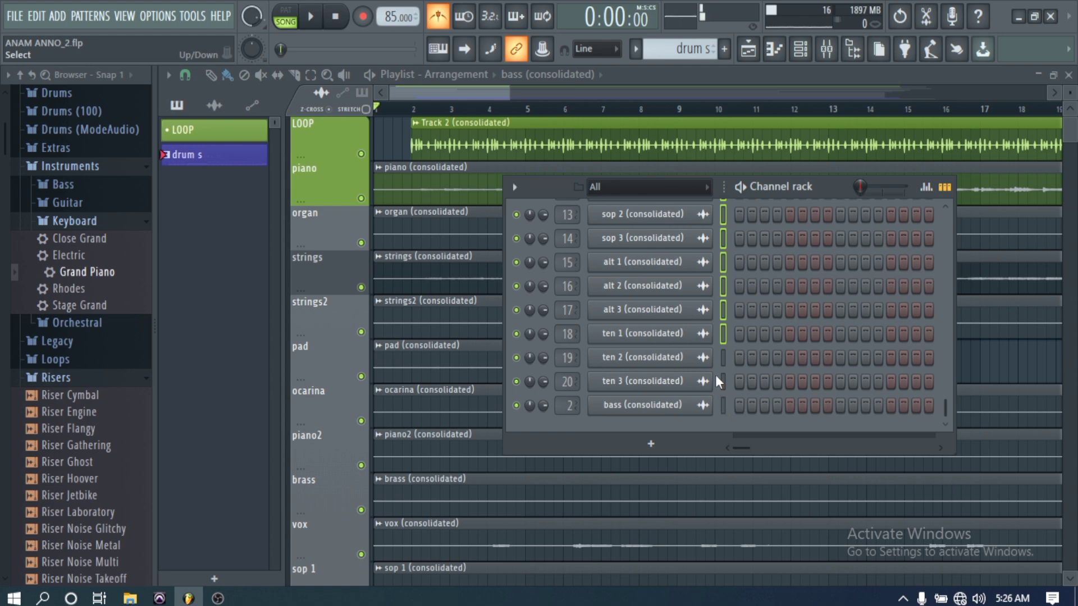
left_click(723, 406)
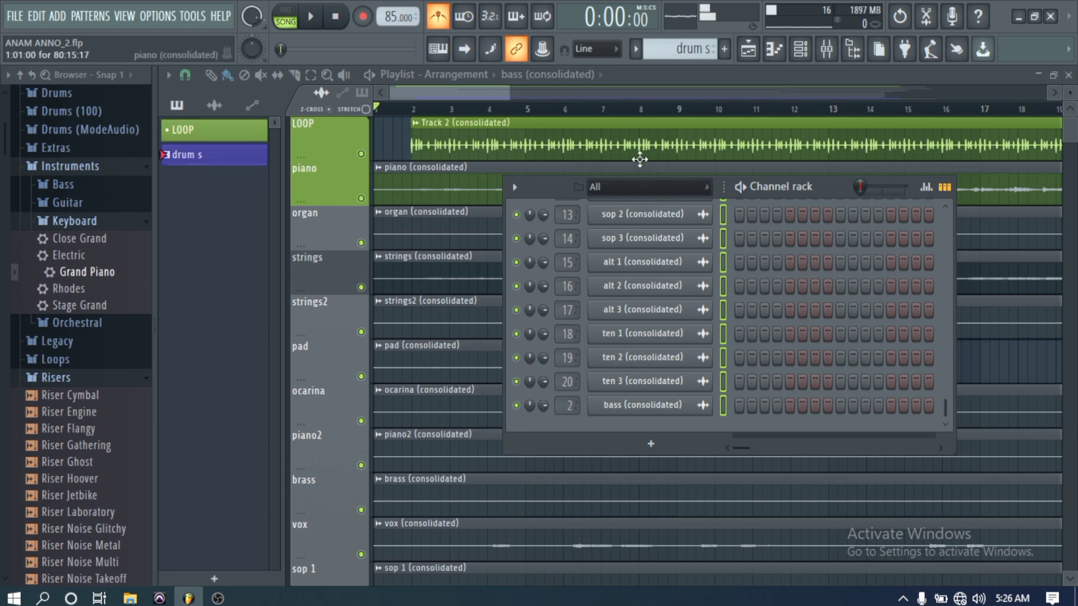
- Play the song, watch the track levels in the mixer, and close the mixer and stop playback
left_click(825, 49)
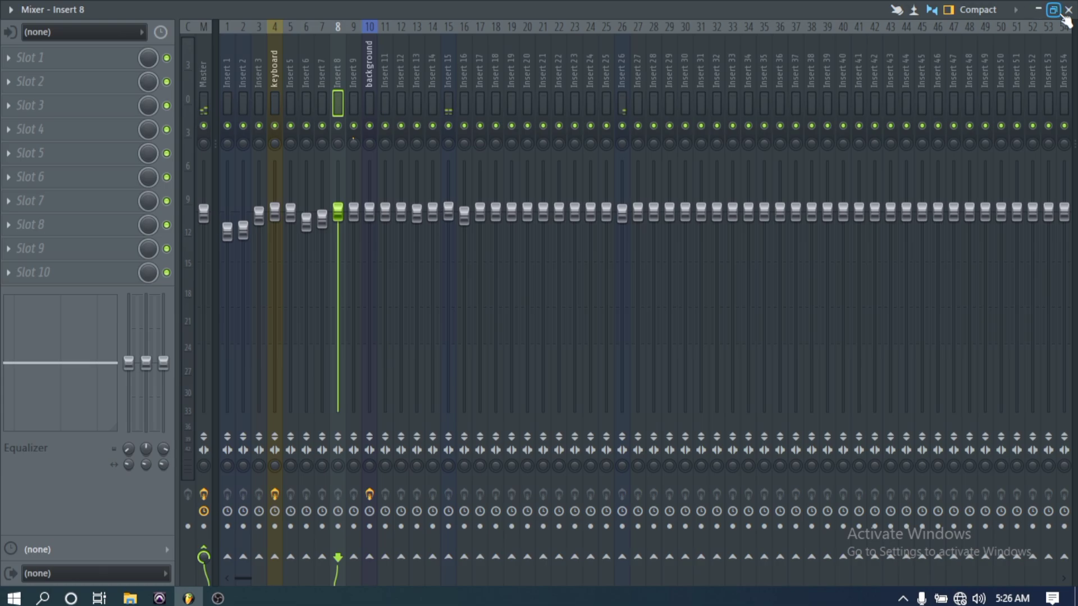
left_click(1069, 10)
left_click(310, 17)
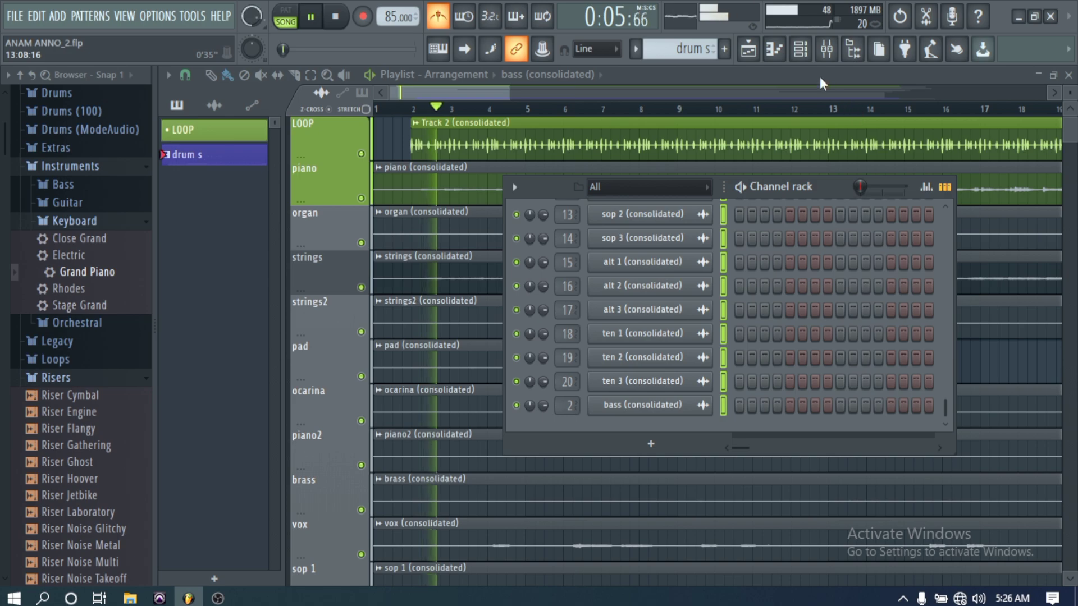
left_click(826, 59)
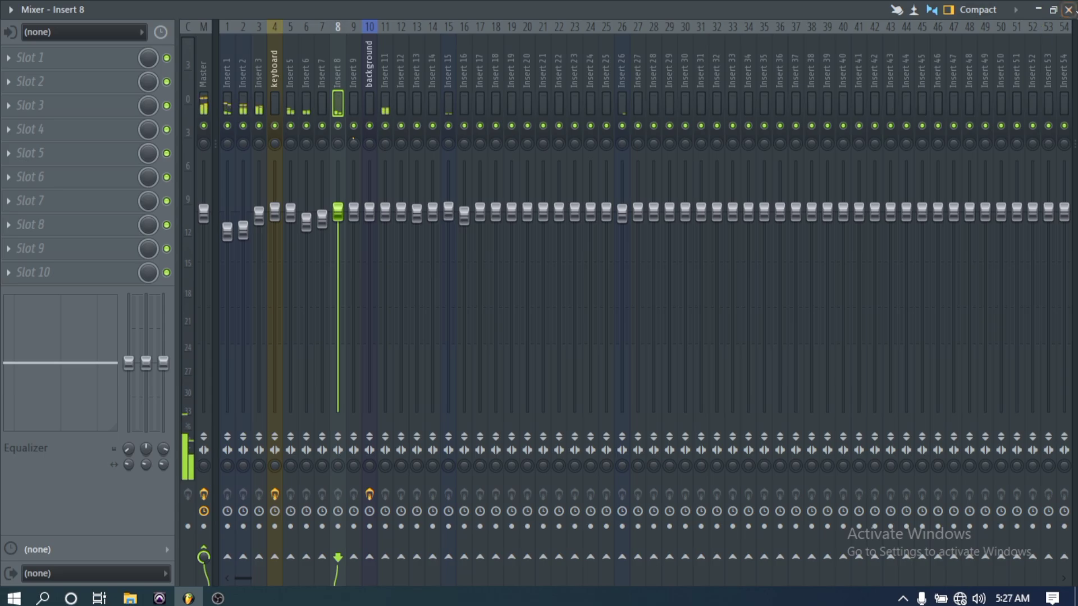
left_click(1069, 10)
left_click(337, 25)
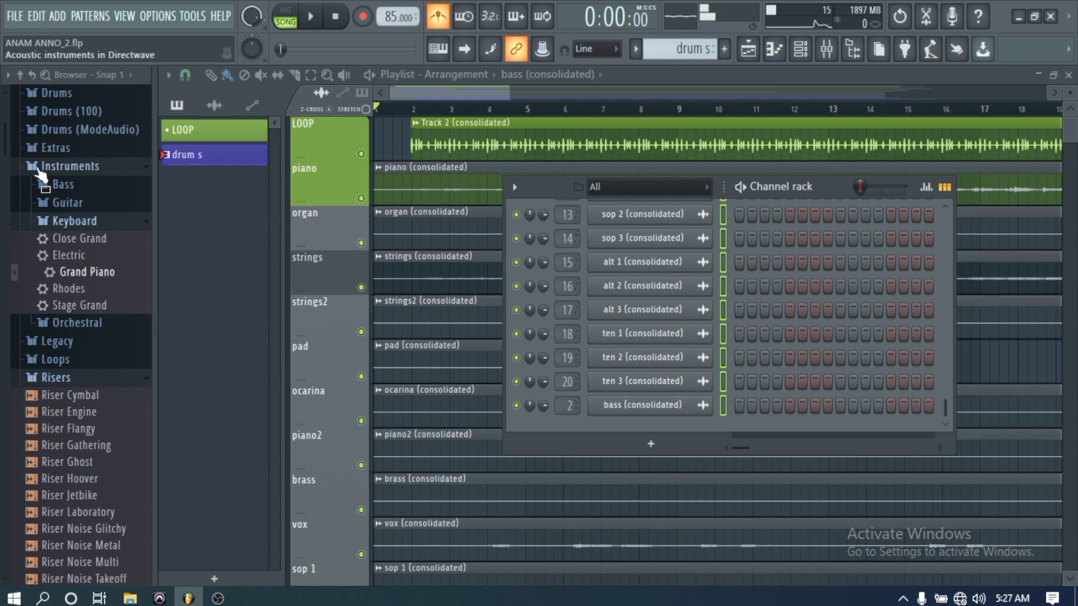
- Export the project as a wave file named ANAM ANNO_2 in the galaxy folder, opening the rendering options
left_click(15, 17)
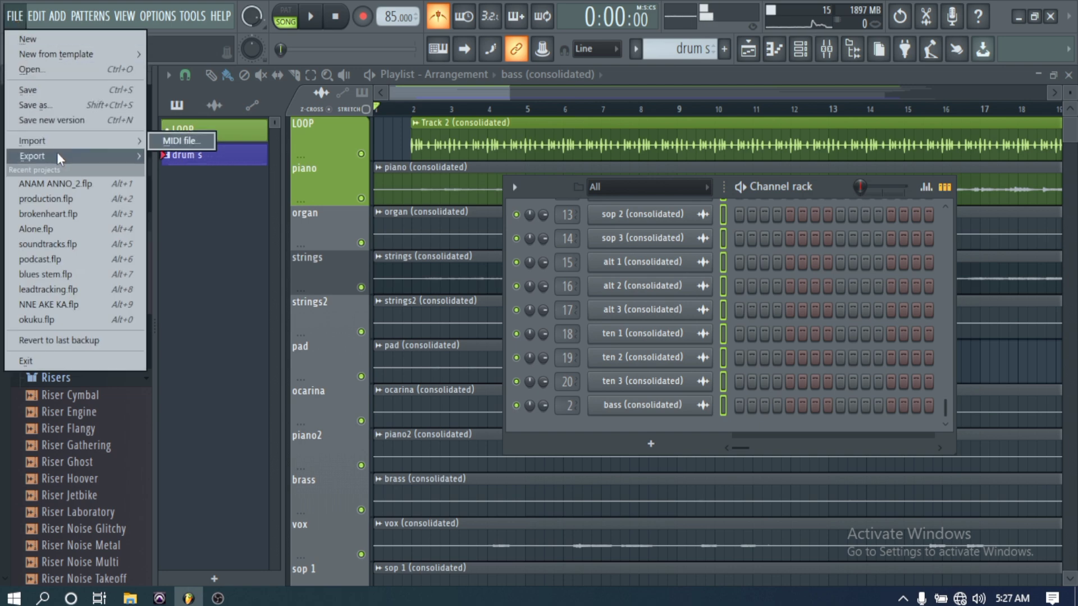
mouse_move(58, 154)
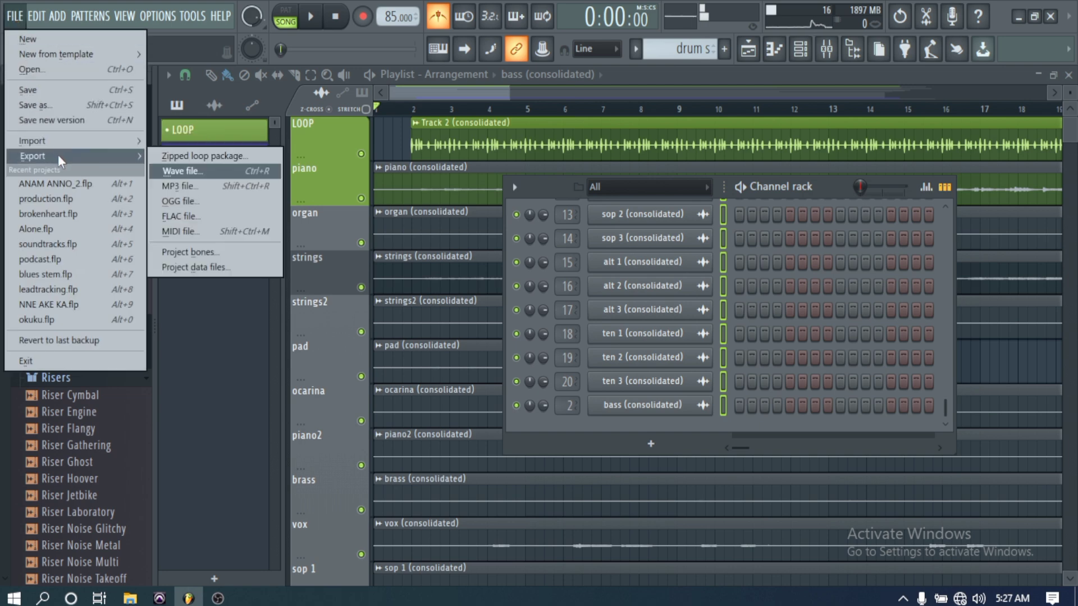
left_click(197, 172)
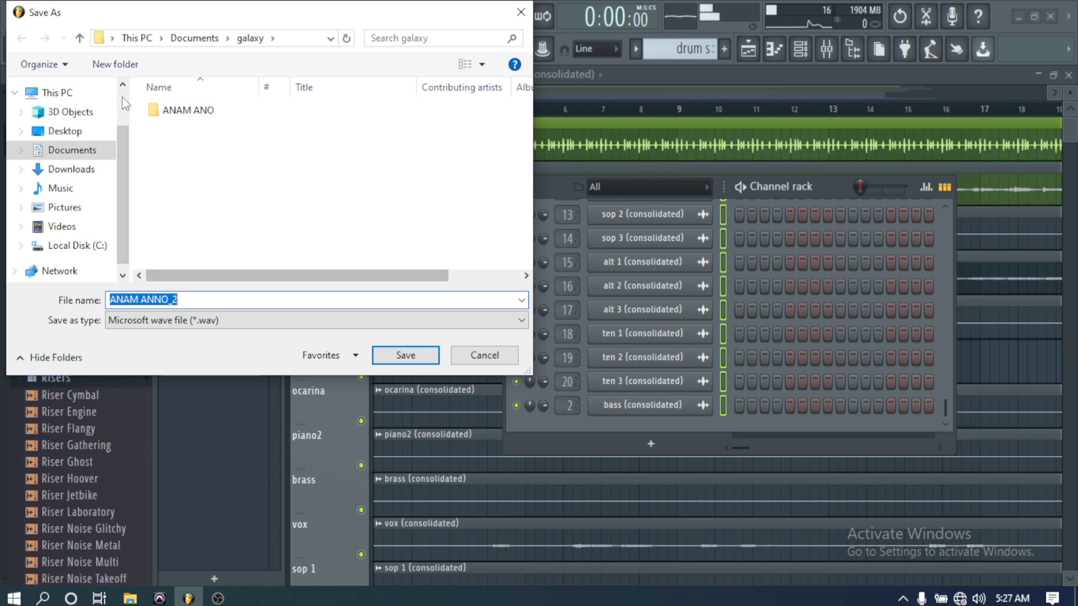
left_click(381, 354)
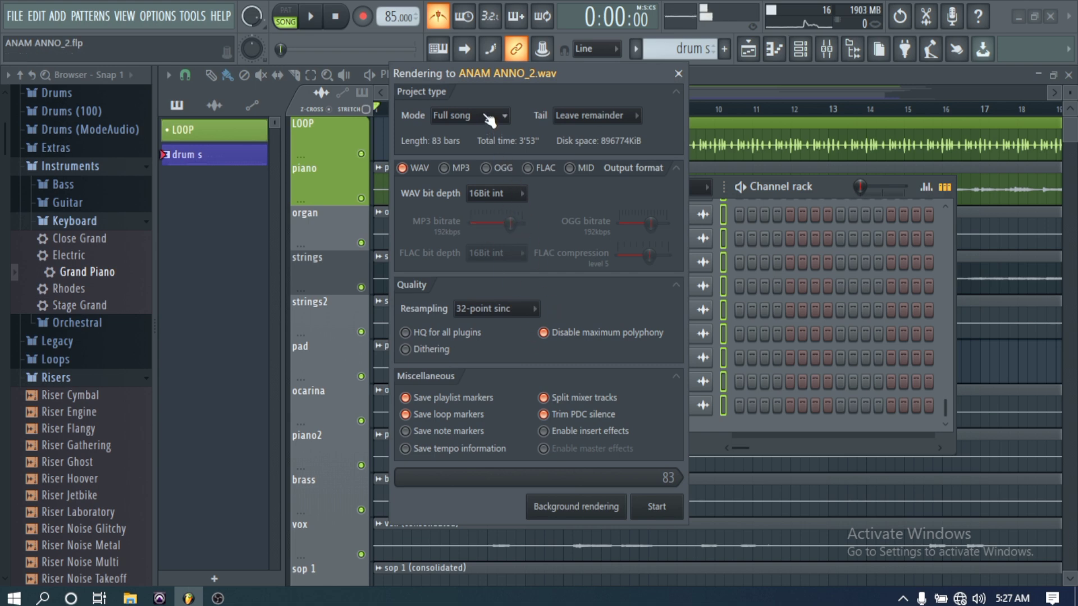
- Set the rendering mode to Full song and the tail to Leave remainder
left_click(484, 114)
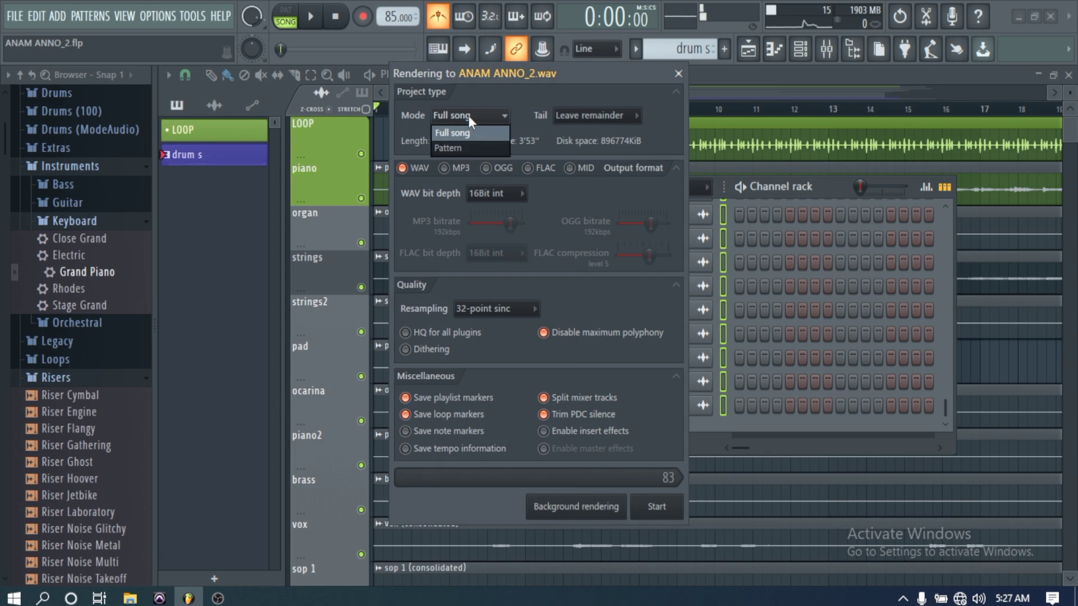
left_click(472, 131)
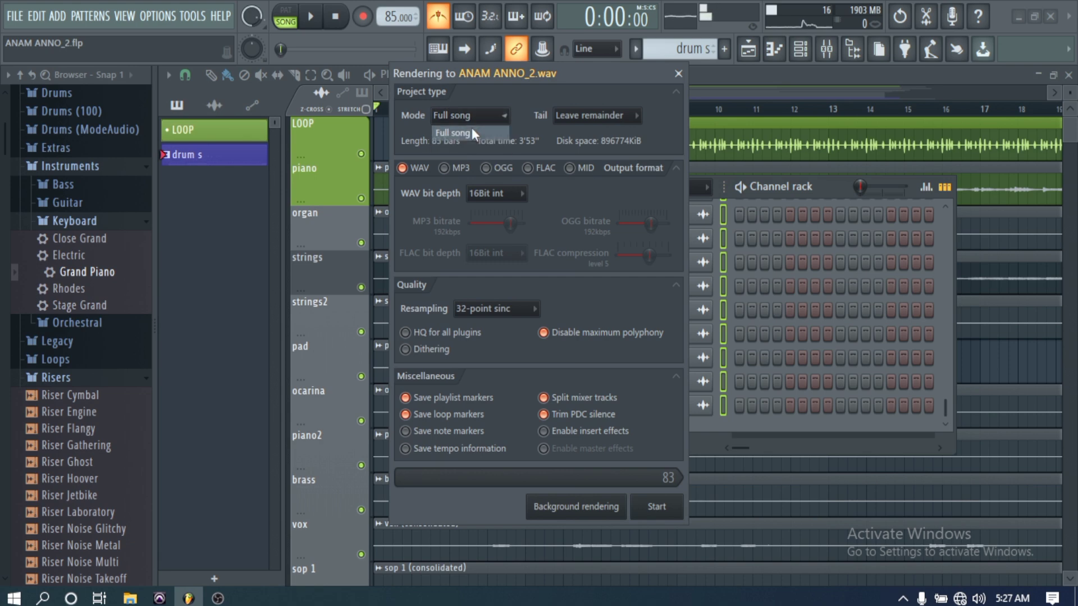
left_click(612, 115)
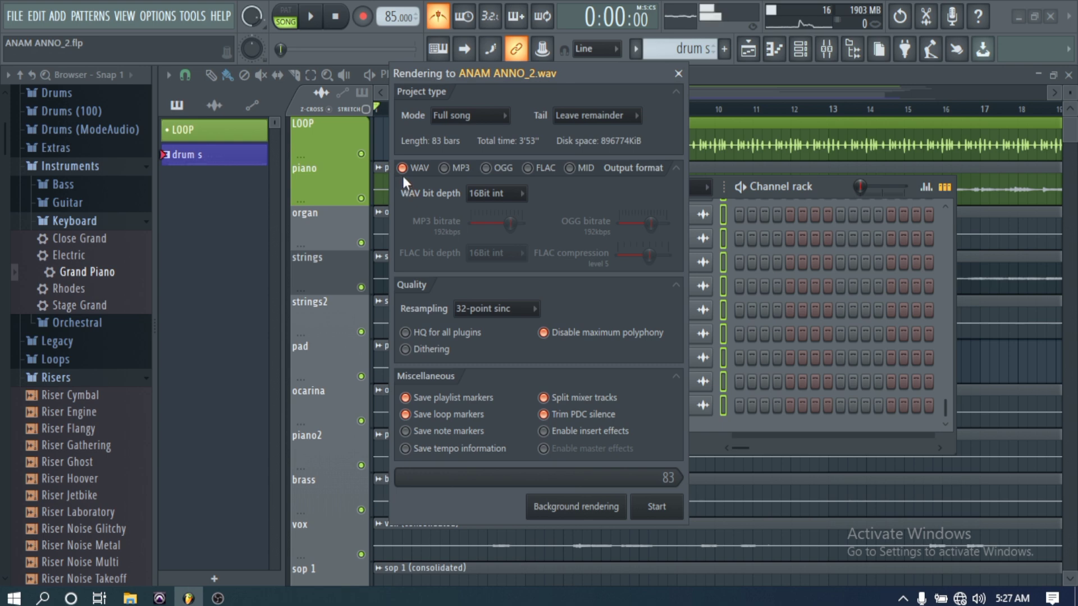
- Try adding MP3 as an output format and remove it again, and switch Split mixer tracks off and back on
left_click(445, 168)
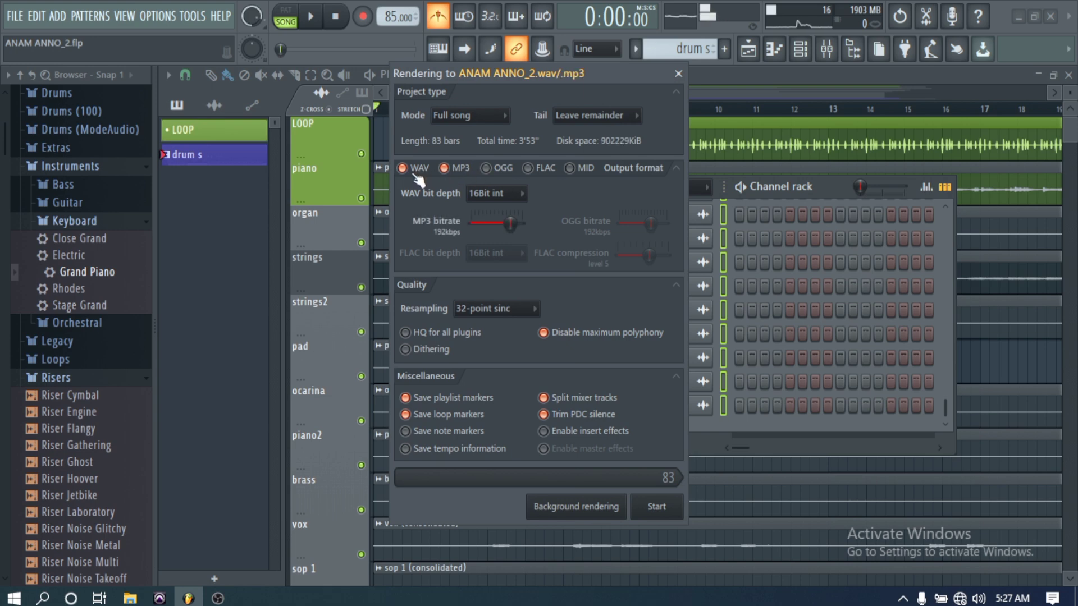
left_click(443, 171)
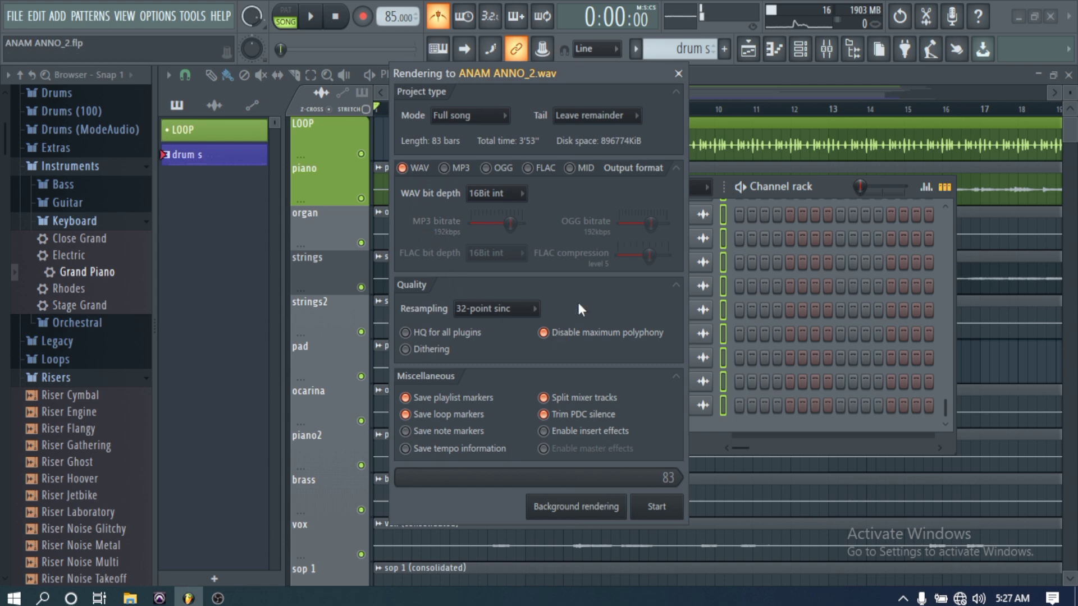
left_click(548, 400)
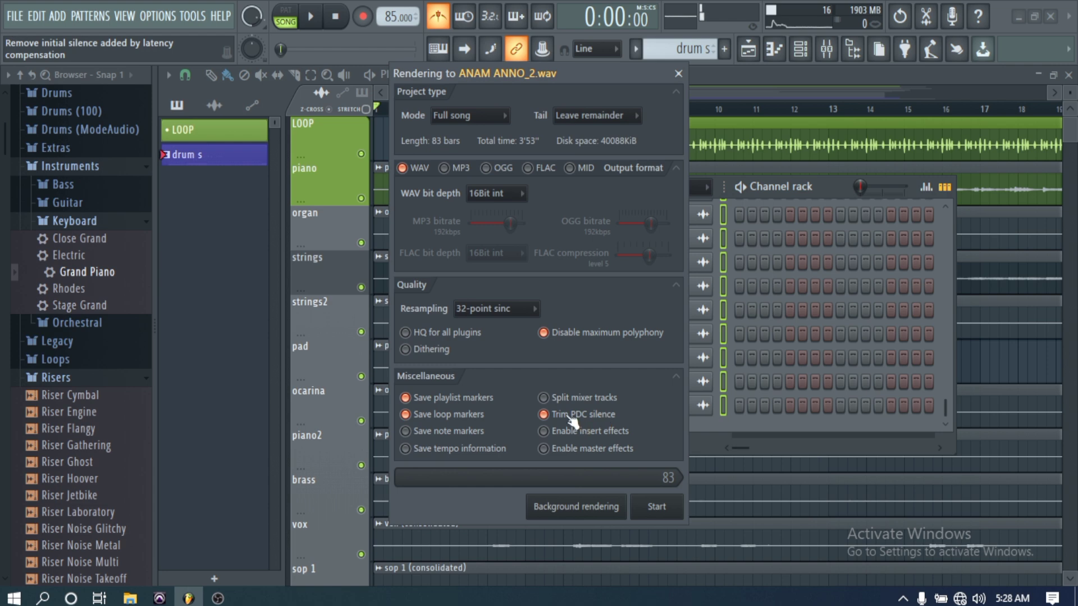
left_click(543, 398)
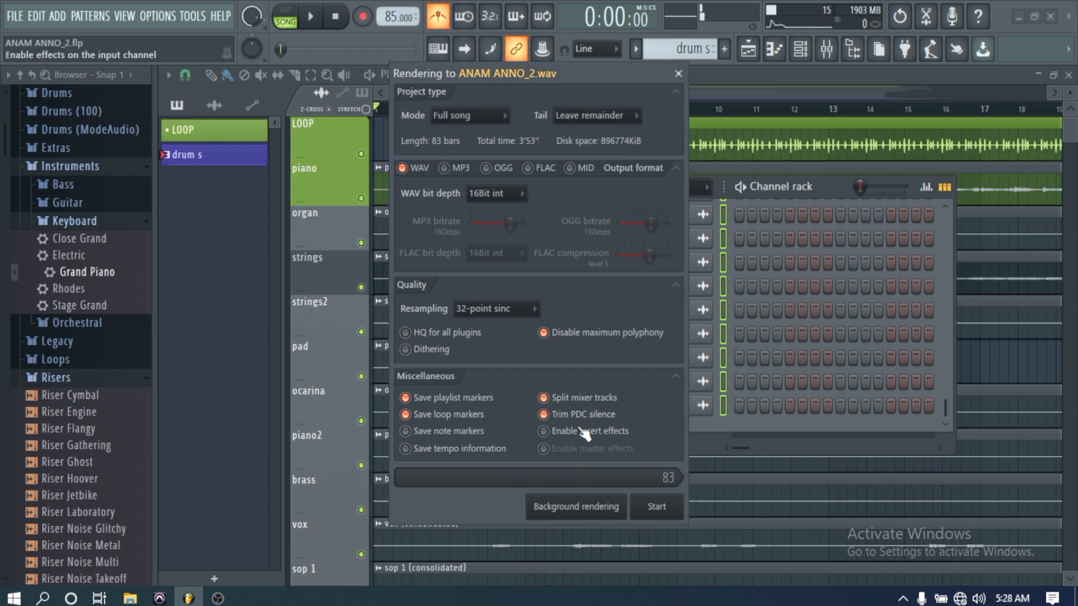